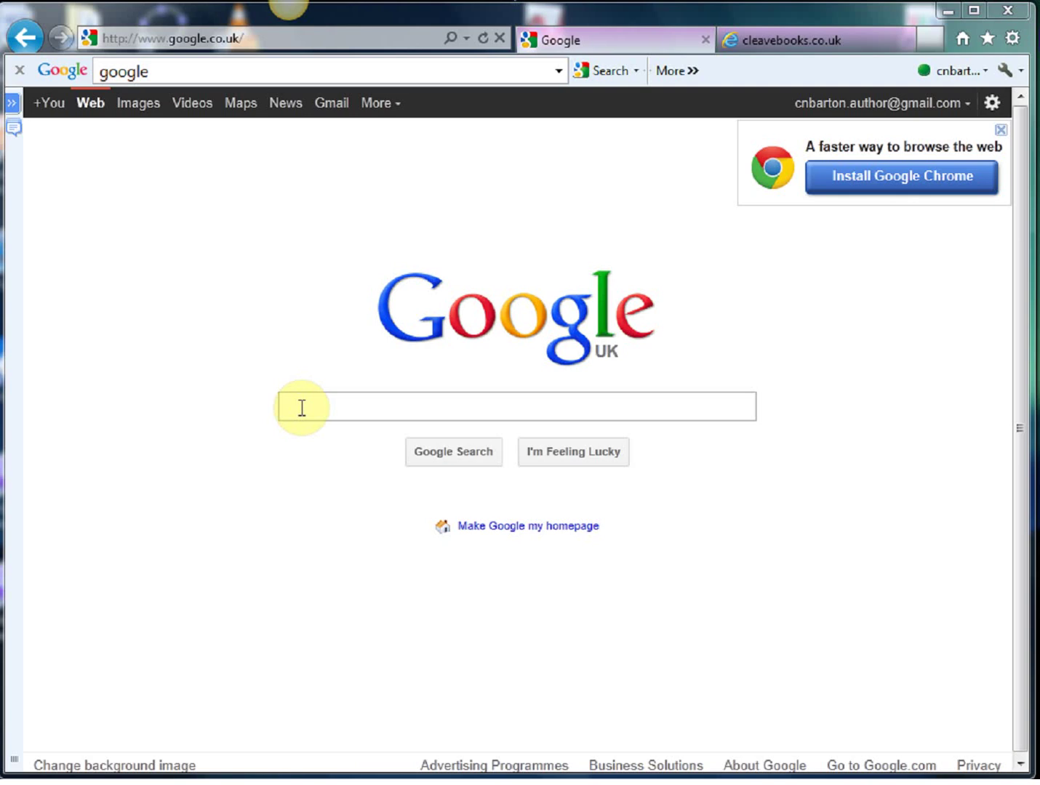
Search Google for 'cleave books calculator' using the autocomplete suggestion after typing 'cleave books'
{"action": "left_click", "coordinate": [302, 408]}
{"action": "type", "text": "cleave "}
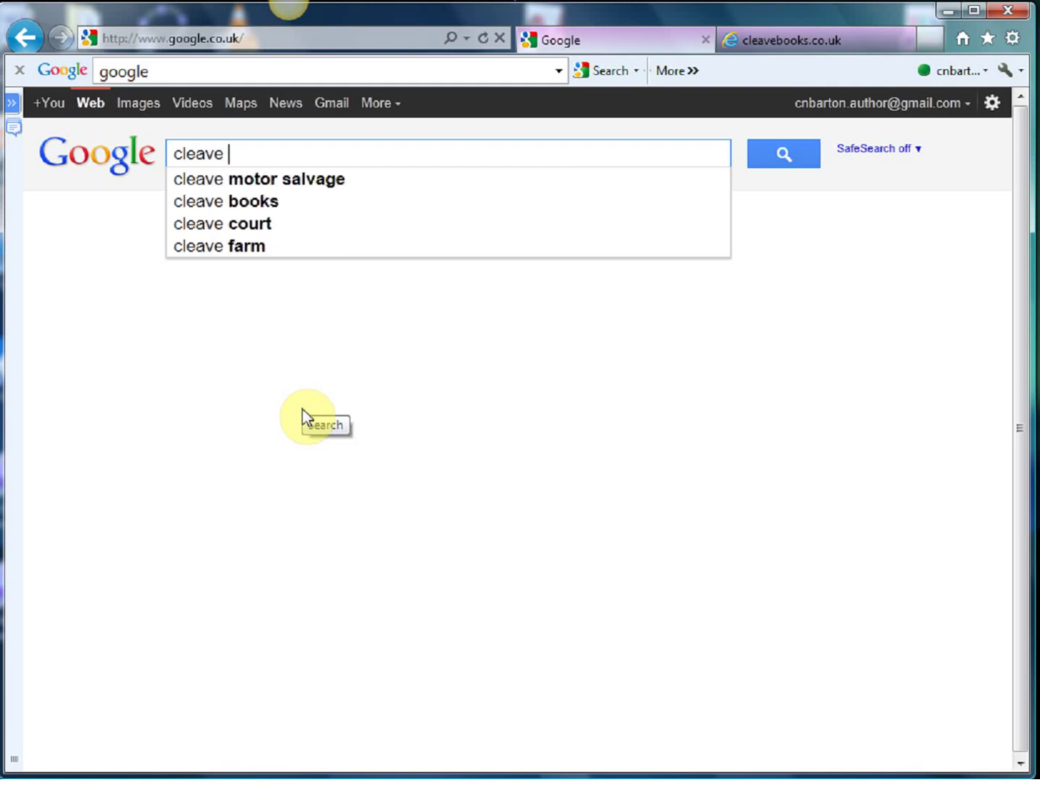
{"action": "type", "text": "books"}
{"action": "key", "text": "Down"}
{"action": "key", "text": "Down"}
{"action": "key", "text": "Return"}
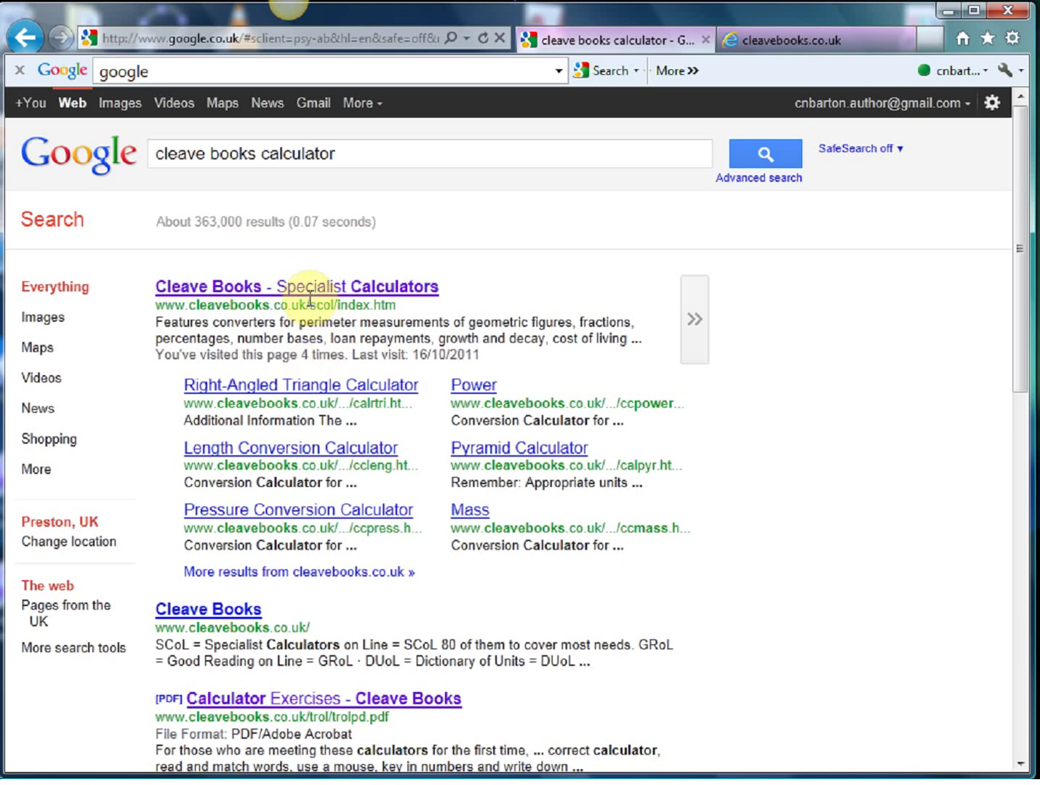
Open the Cleave Books Specialist Calculators site and go to the Rectangles calculator
{"action": "left_click", "coordinate": [310, 295]}
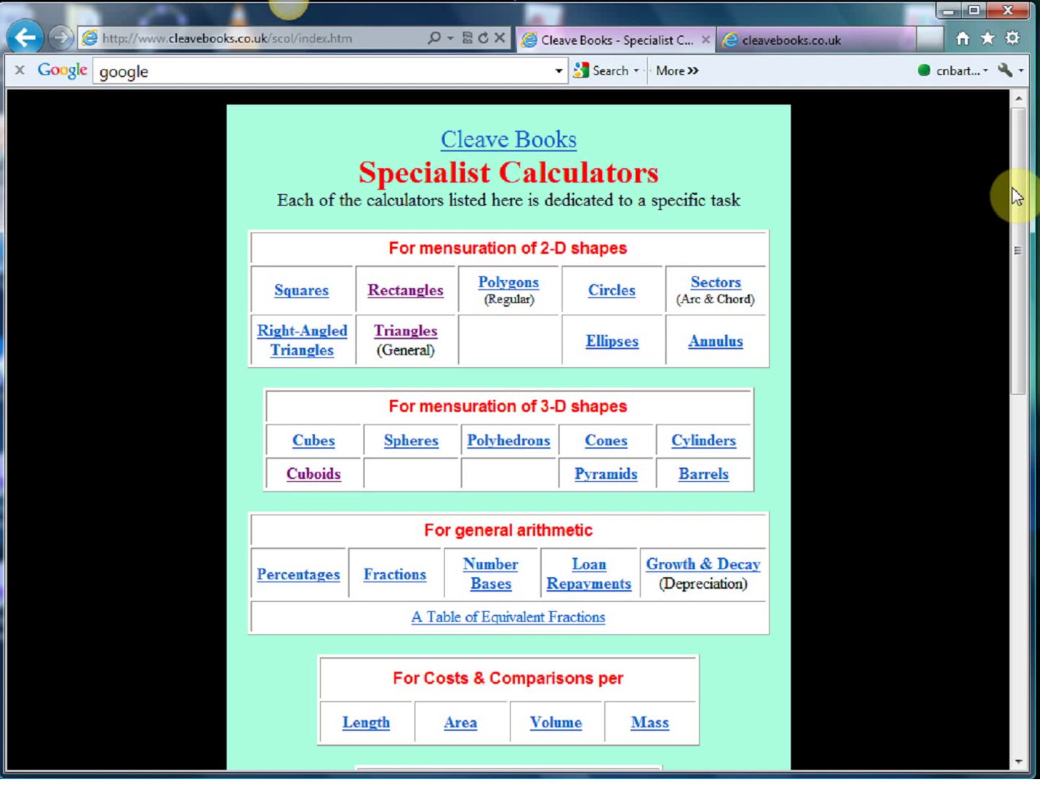
{"action": "left_click_drag", "start_coordinate": [1017, 195], "coordinate": [1005, 105]}
{"action": "left_click", "coordinate": [430, 297]}
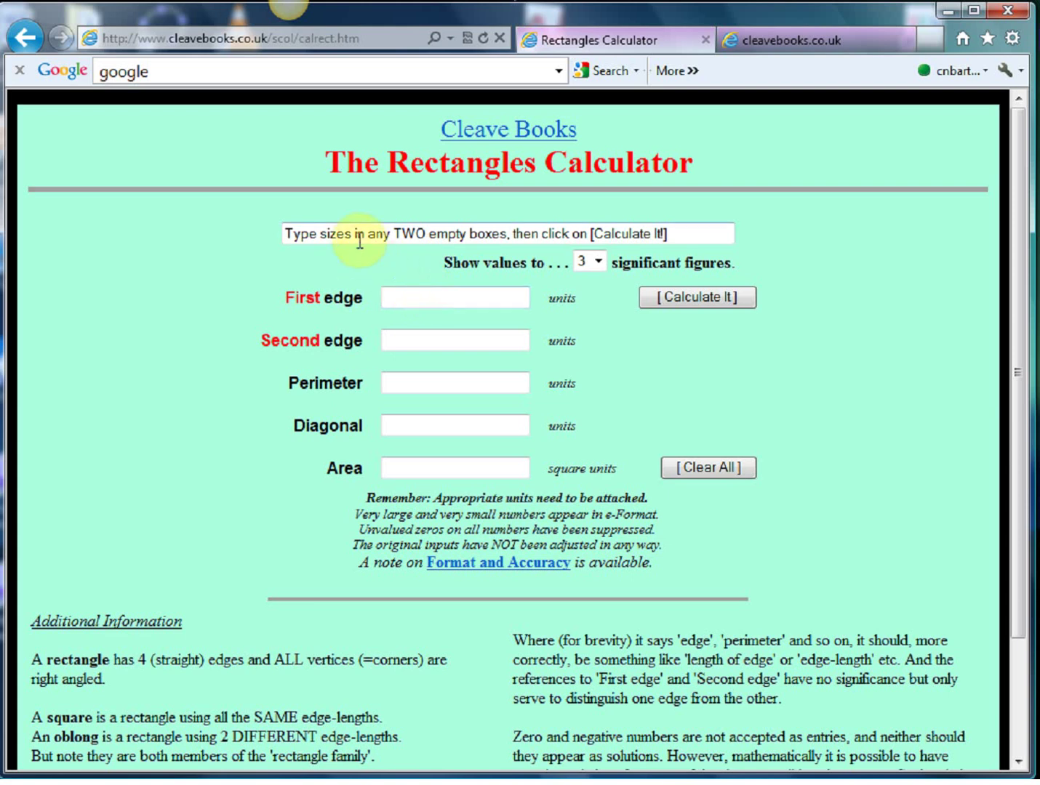
Calculate a rectangle with edges 10 and 4
{"action": "left_click", "coordinate": [414, 298]}
{"action": "type", "text": "10"}
{"action": "left_click", "coordinate": [414, 337]}
{"action": "type", "text": "4"}
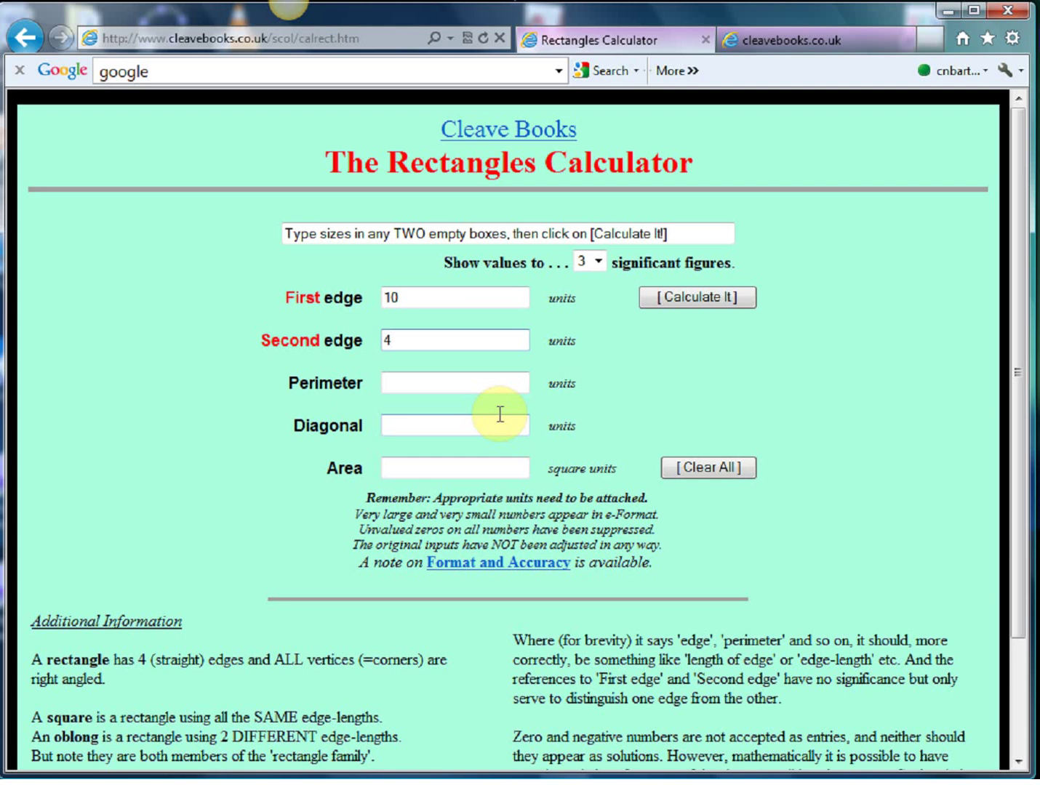
{"action": "left_click", "coordinate": [677, 305]}
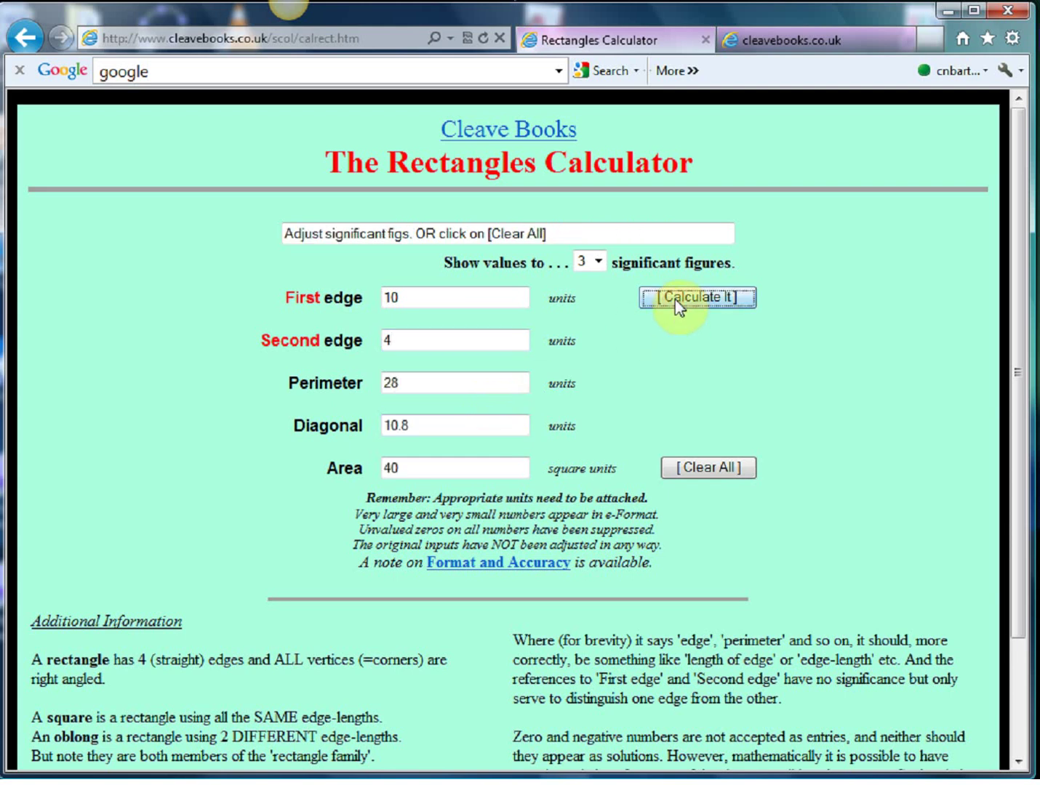
Clear the fields and solve a rectangle with perimeter 24 and second edge 5
{"action": "left_click", "coordinate": [703, 475]}
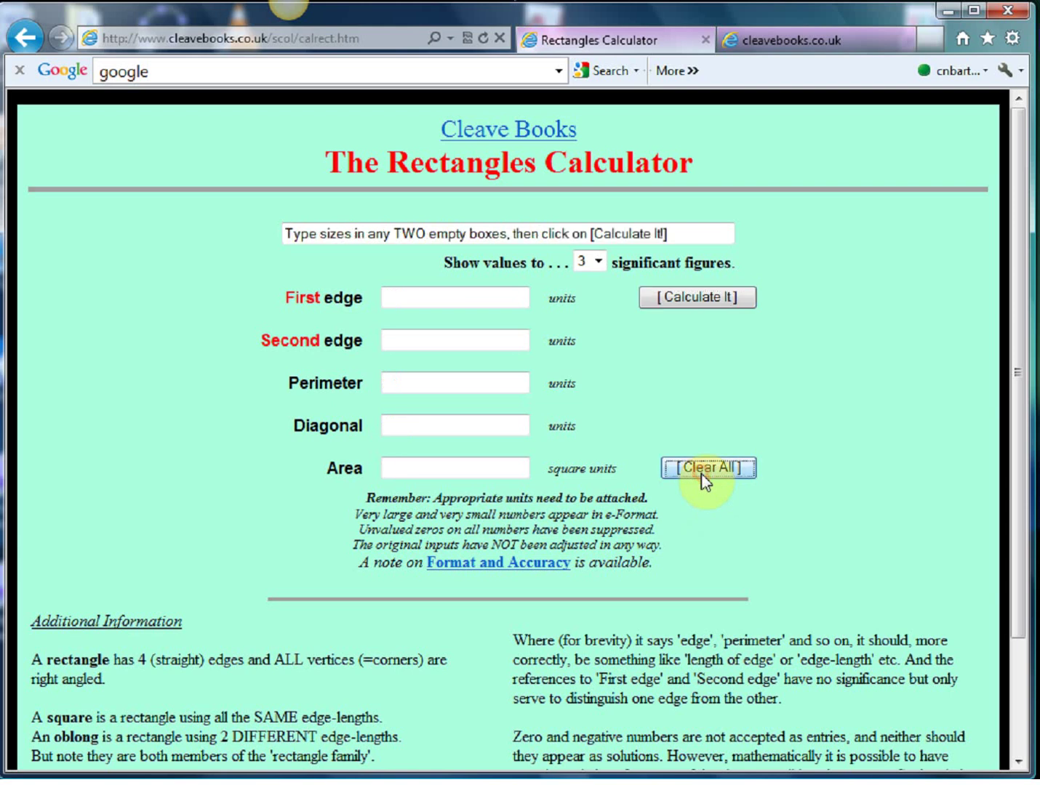
{"action": "left_click", "coordinate": [407, 385]}
{"action": "type", "text": "24"}
{"action": "left_click", "coordinate": [398, 339]}
{"action": "type", "text": "5"}
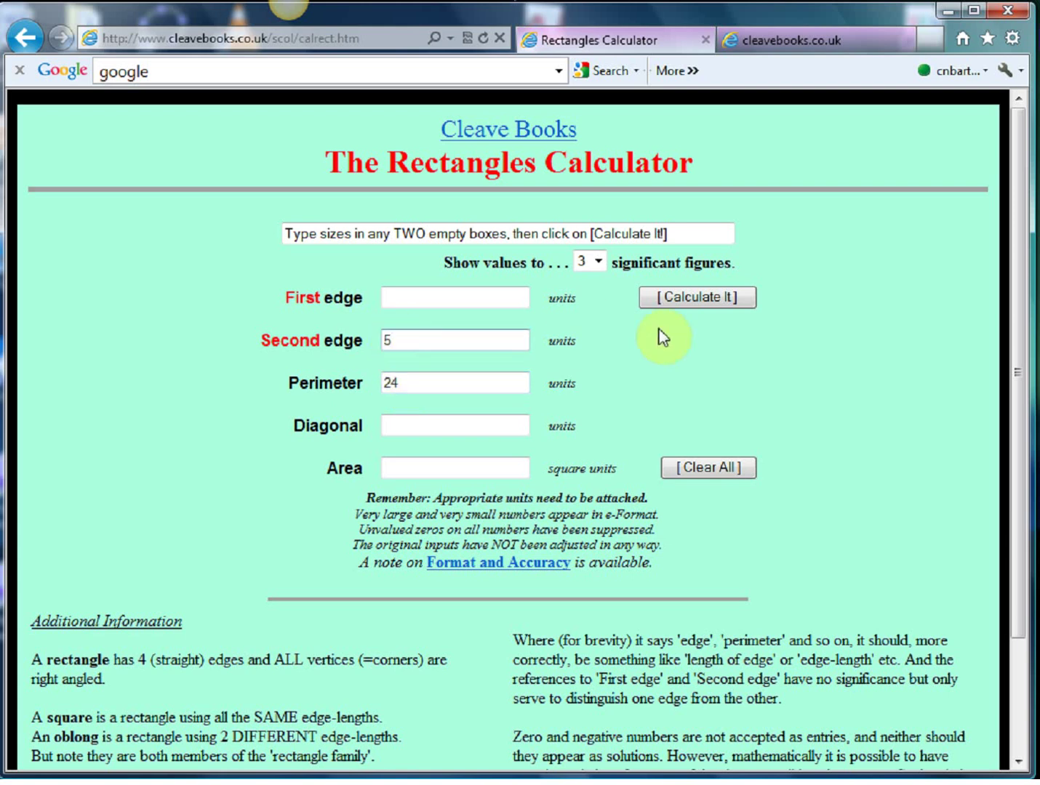
{"action": "left_click", "coordinate": [690, 301]}
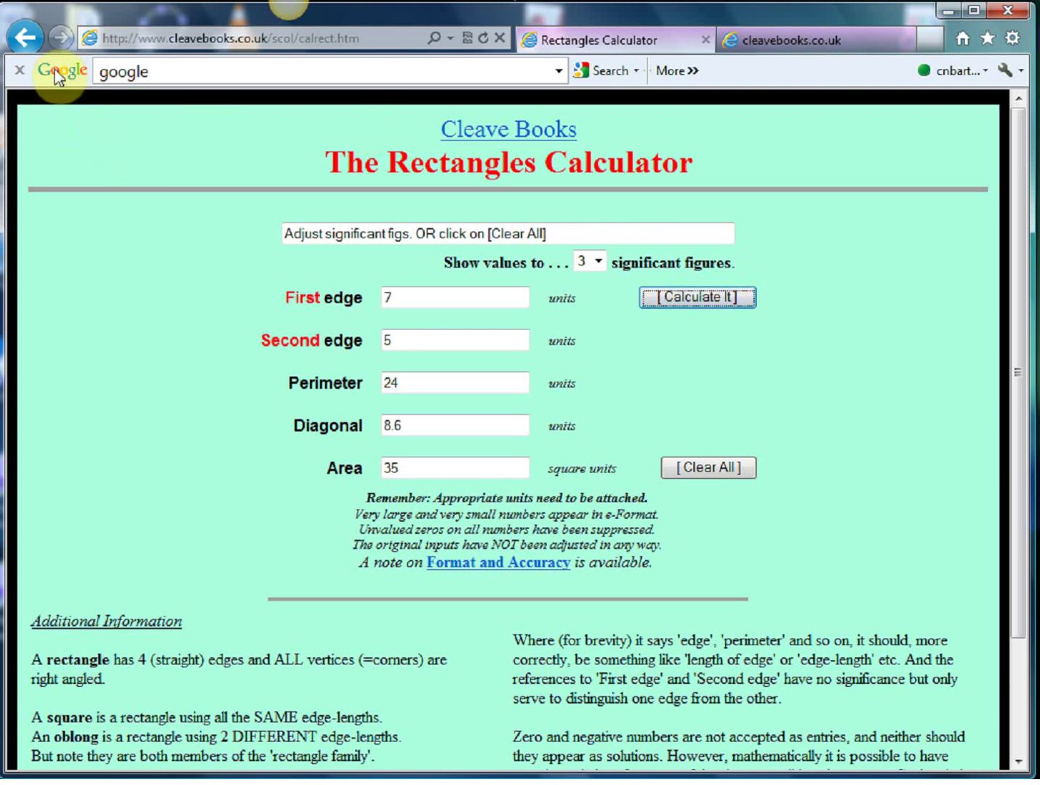
In the Triangles calculator, solve edge a 5, edge c 4, angle B 25, giving area 4.23
{"action": "left_click", "coordinate": [25, 38]}
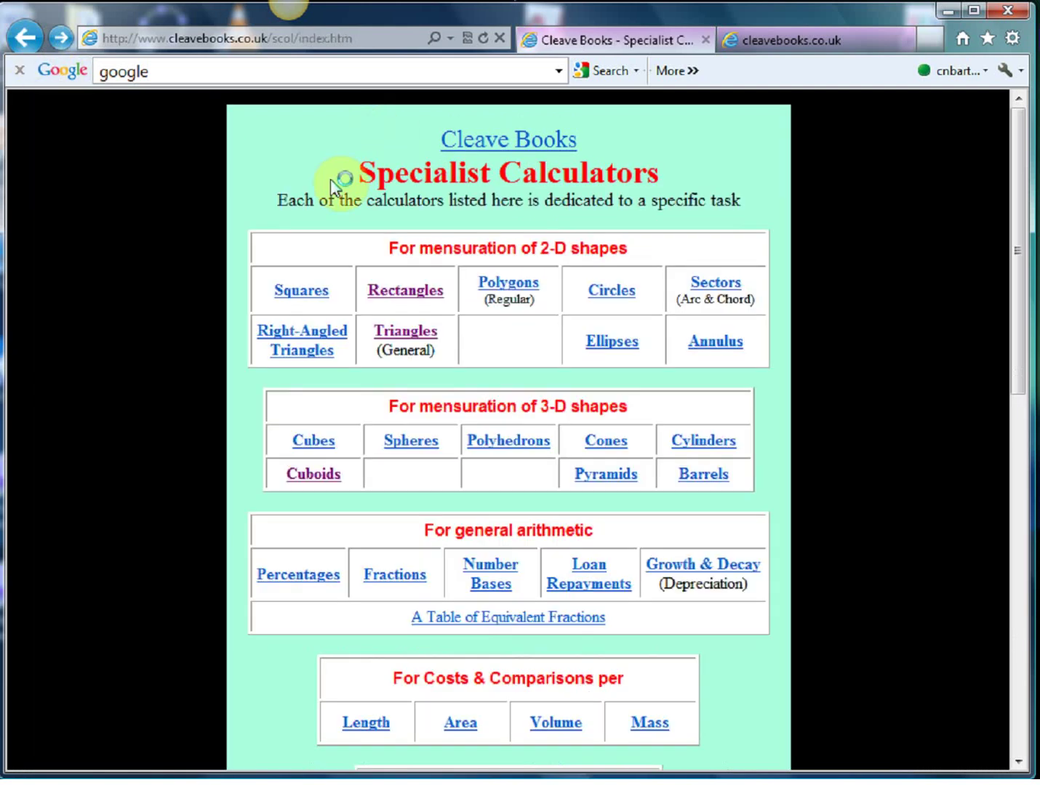
{"action": "left_click", "coordinate": [424, 331]}
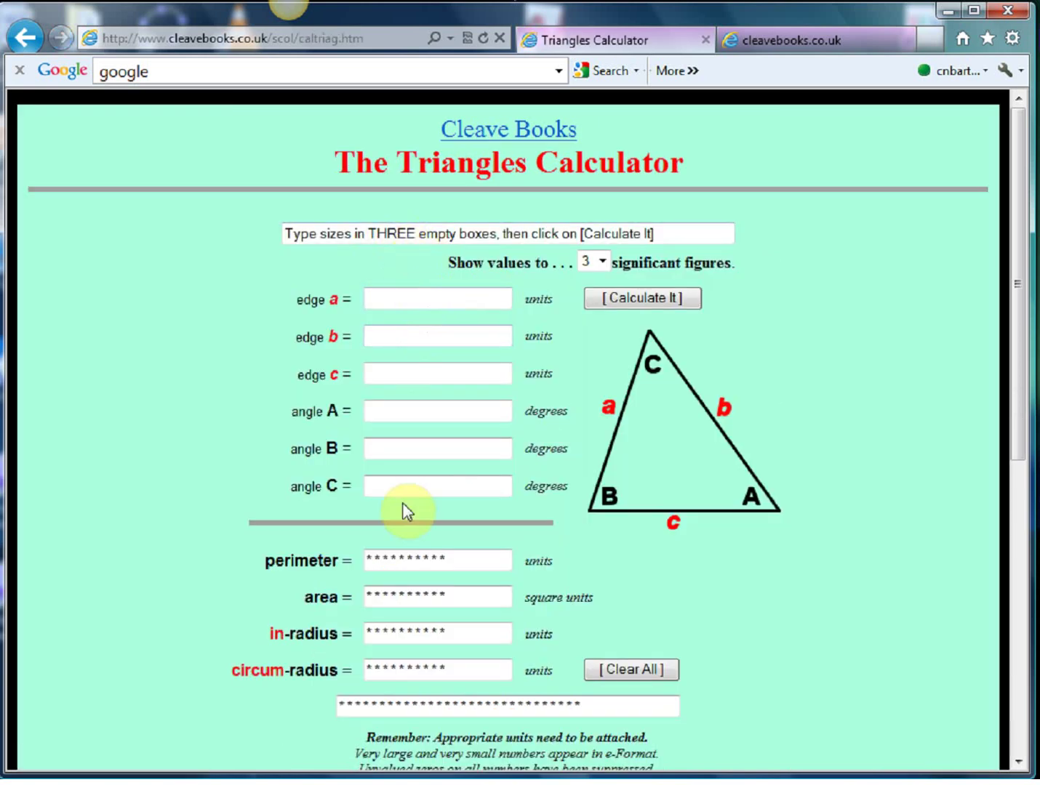
{"action": "left_click", "coordinate": [408, 299]}
{"action": "type", "text": "5"}
{"action": "left_click", "coordinate": [404, 372]}
{"action": "type", "text": "4"}
{"action": "left_click", "coordinate": [405, 448]}
{"action": "type", "text": "25"}
{"action": "left_click", "coordinate": [603, 299]}
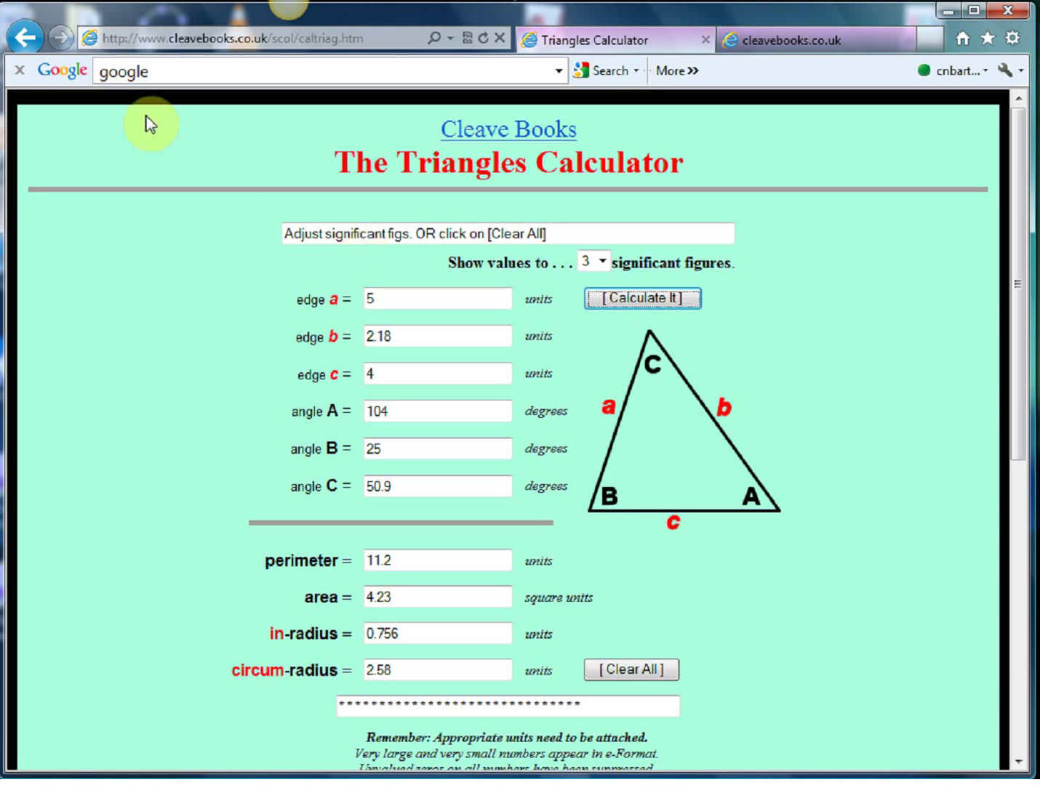
In the Cuboids calculator, calculate edge 1 = 34, edge 3 = 40, surface area 360
{"action": "left_click", "coordinate": [30, 45]}
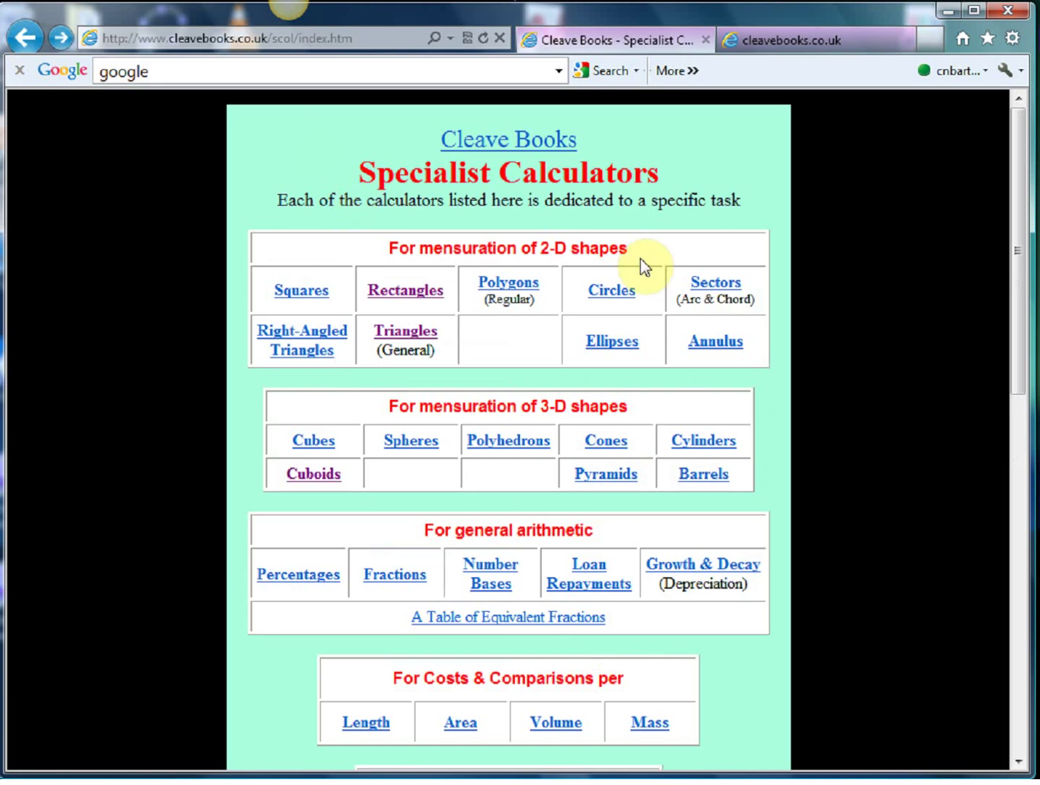
{"action": "left_click", "coordinate": [314, 477]}
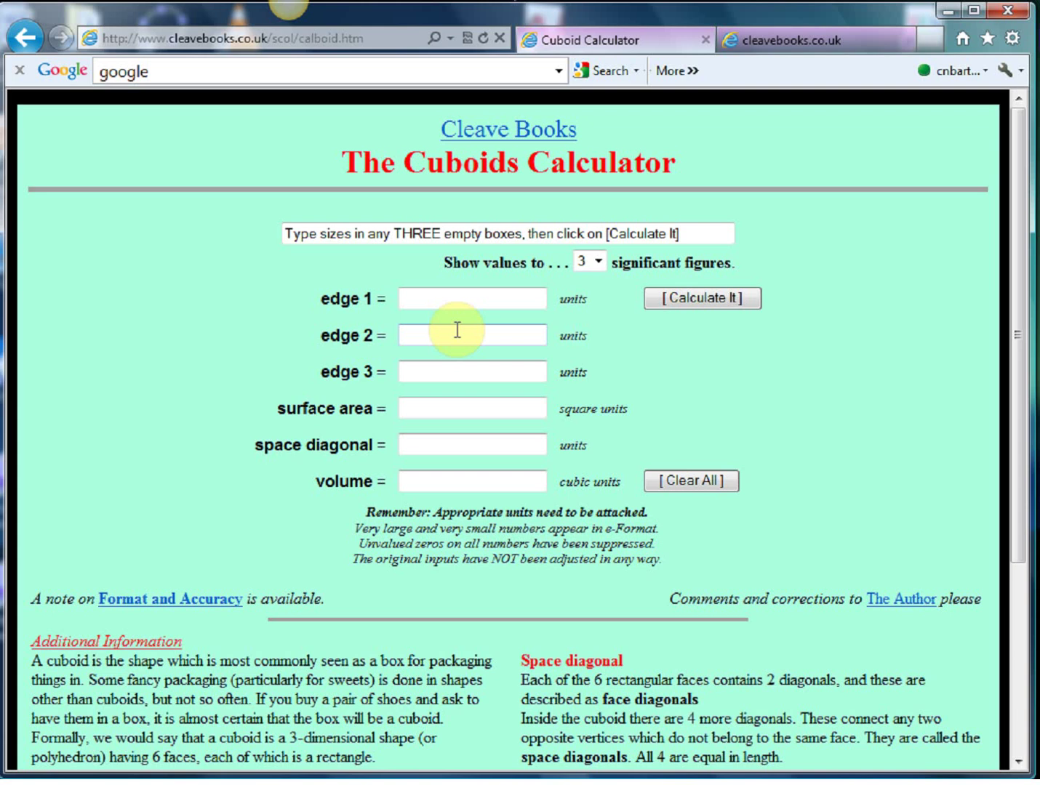
{"action": "left_click", "coordinate": [431, 301]}
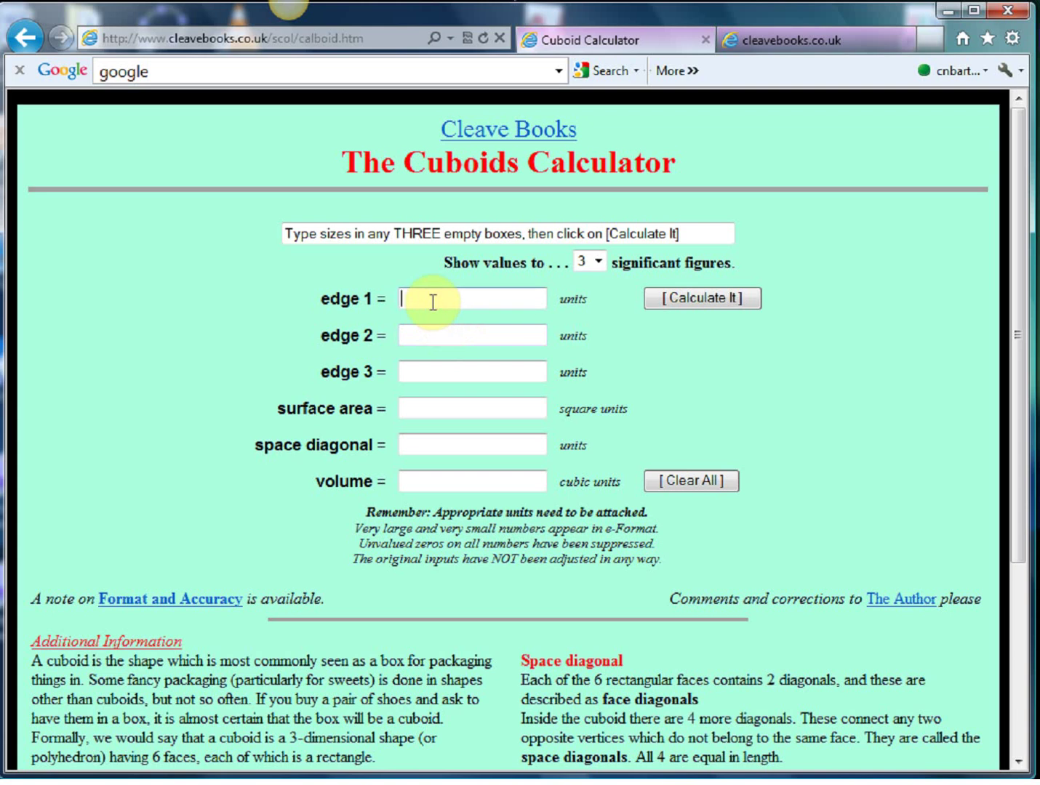
{"action": "type", "text": "34"}
{"action": "left_click", "coordinate": [426, 372]}
{"action": "type", "text": "40"}
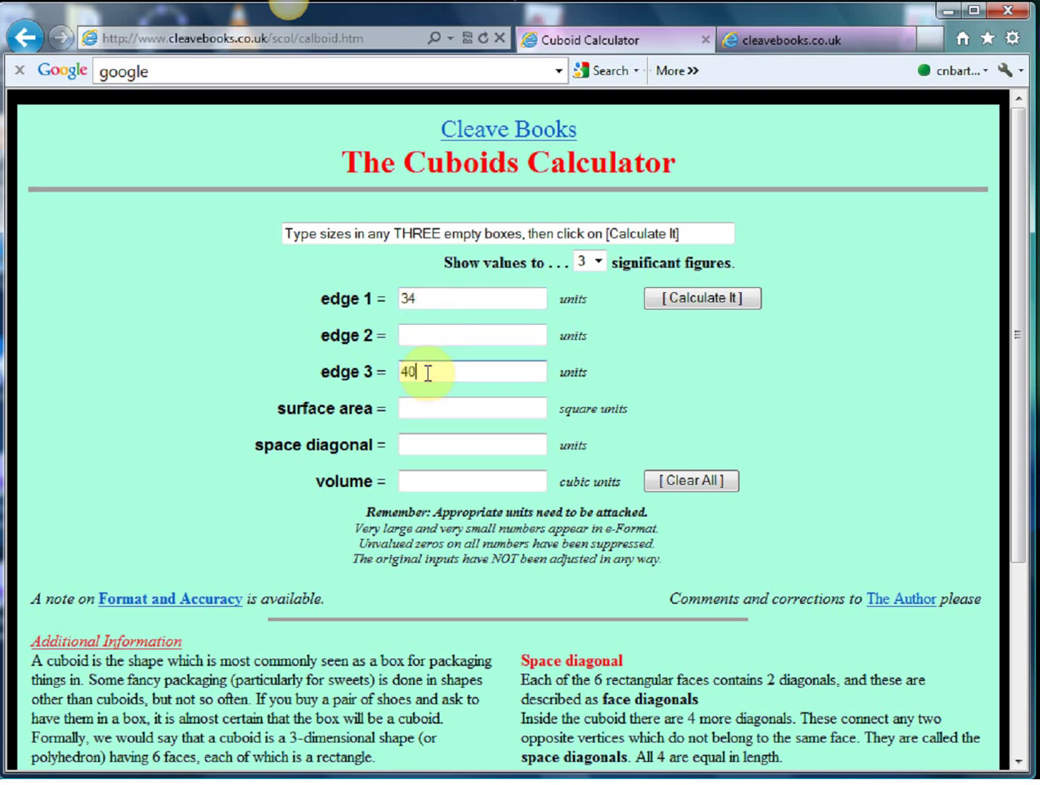
{"action": "left_click", "coordinate": [429, 412]}
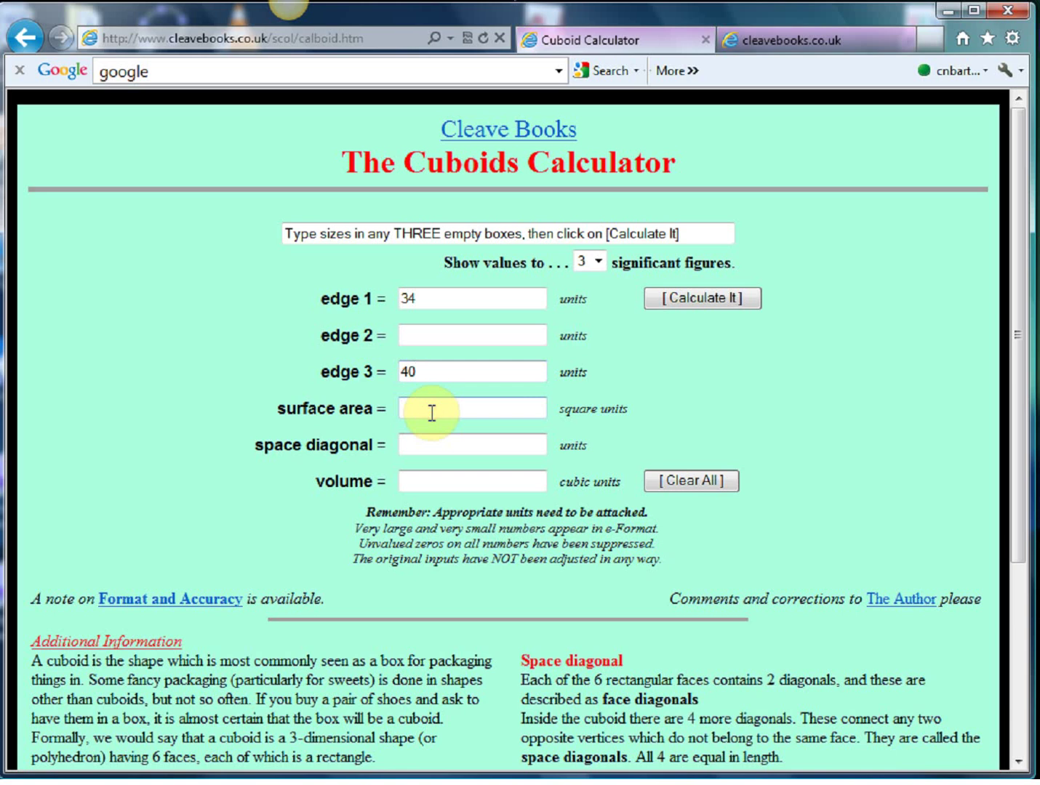
{"action": "type", "text": "360"}
{"action": "left_click", "coordinate": [690, 300]}
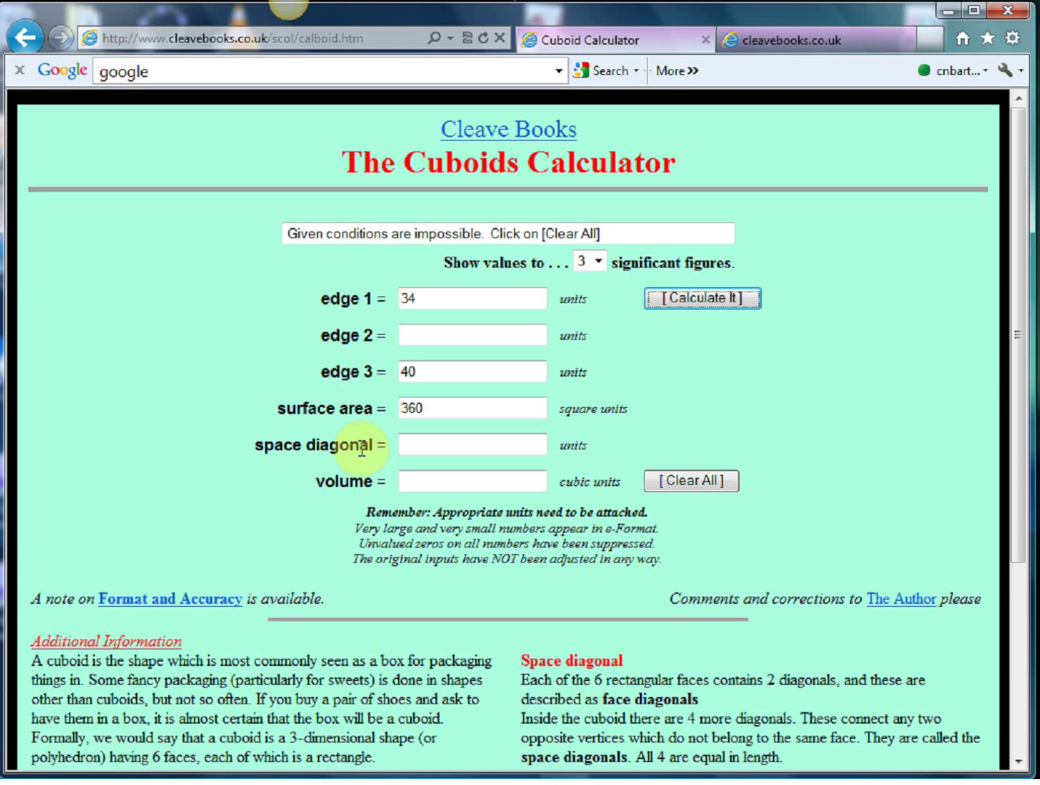
Open the UK Cost of Living calculator and convert 100 in 2004 across all years
{"action": "left_click", "coordinate": [26, 37]}
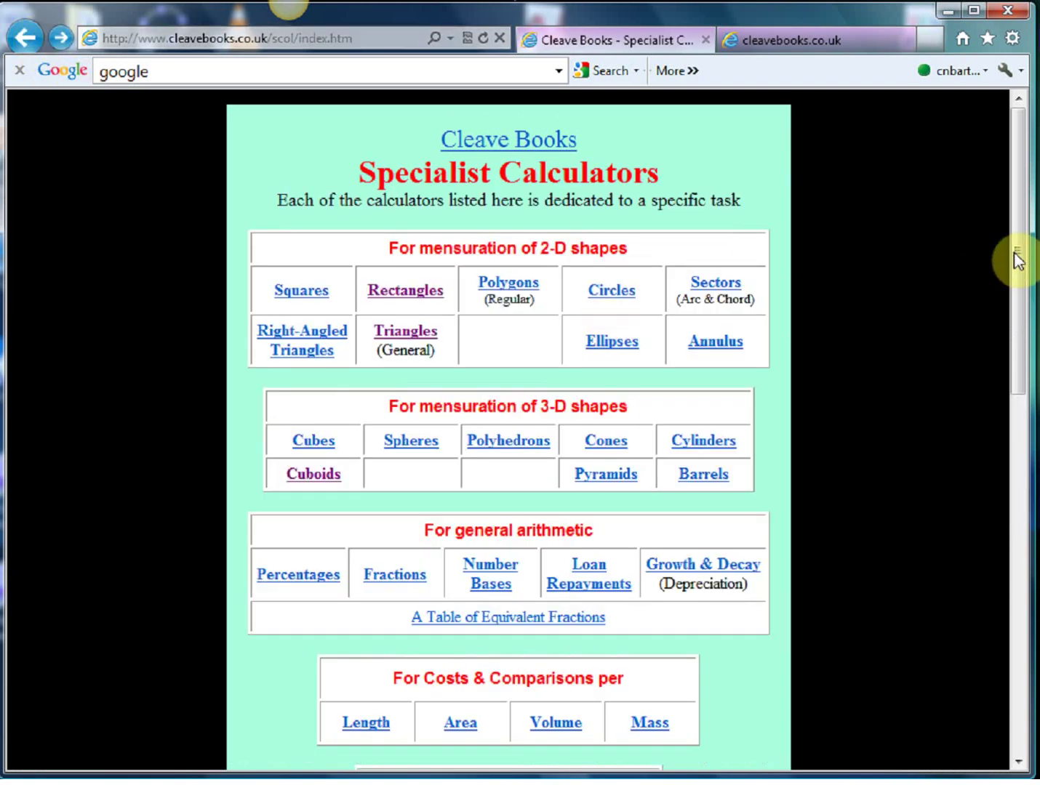
{"action": "left_click_drag", "start_coordinate": [1016, 256], "coordinate": [1023, 388]}
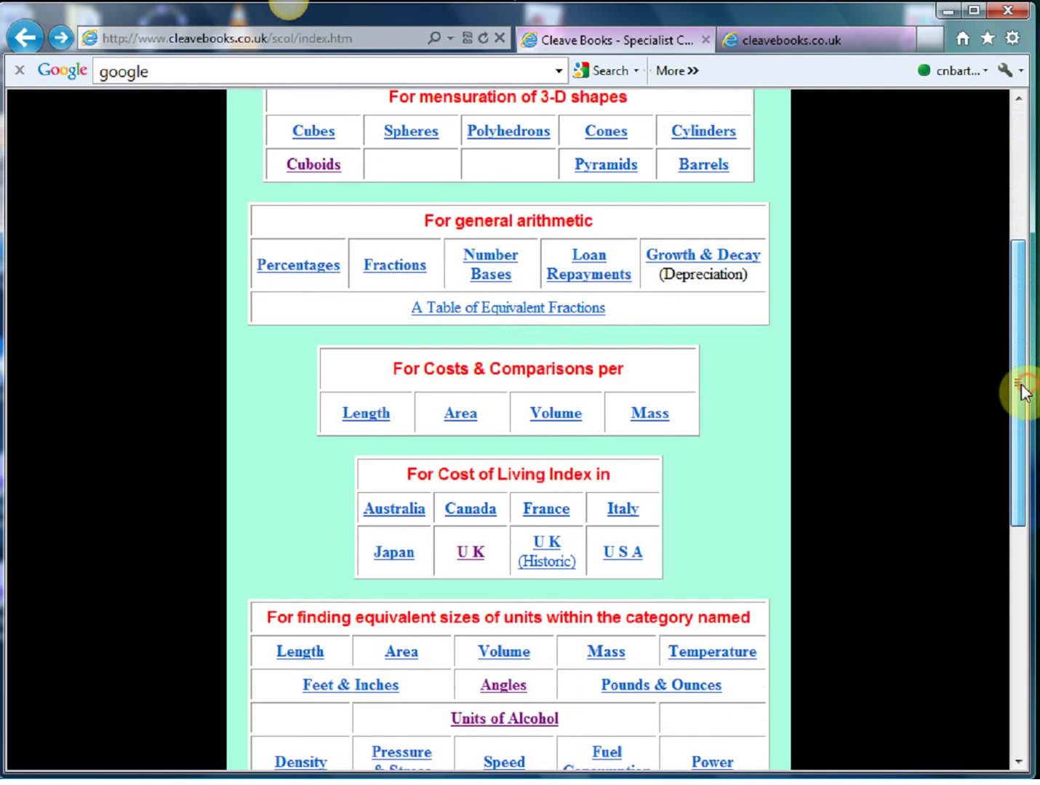
{"action": "left_click", "coordinate": [466, 558]}
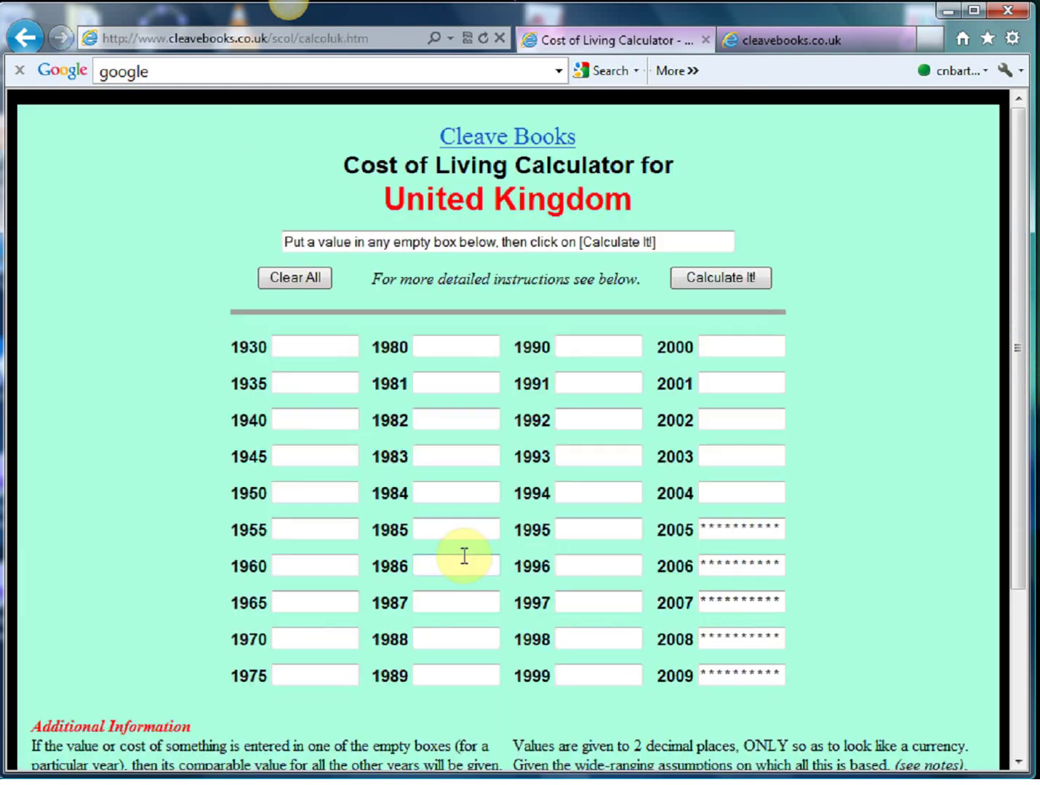
{"action": "left_click", "coordinate": [707, 494]}
{"action": "type", "text": "100"}
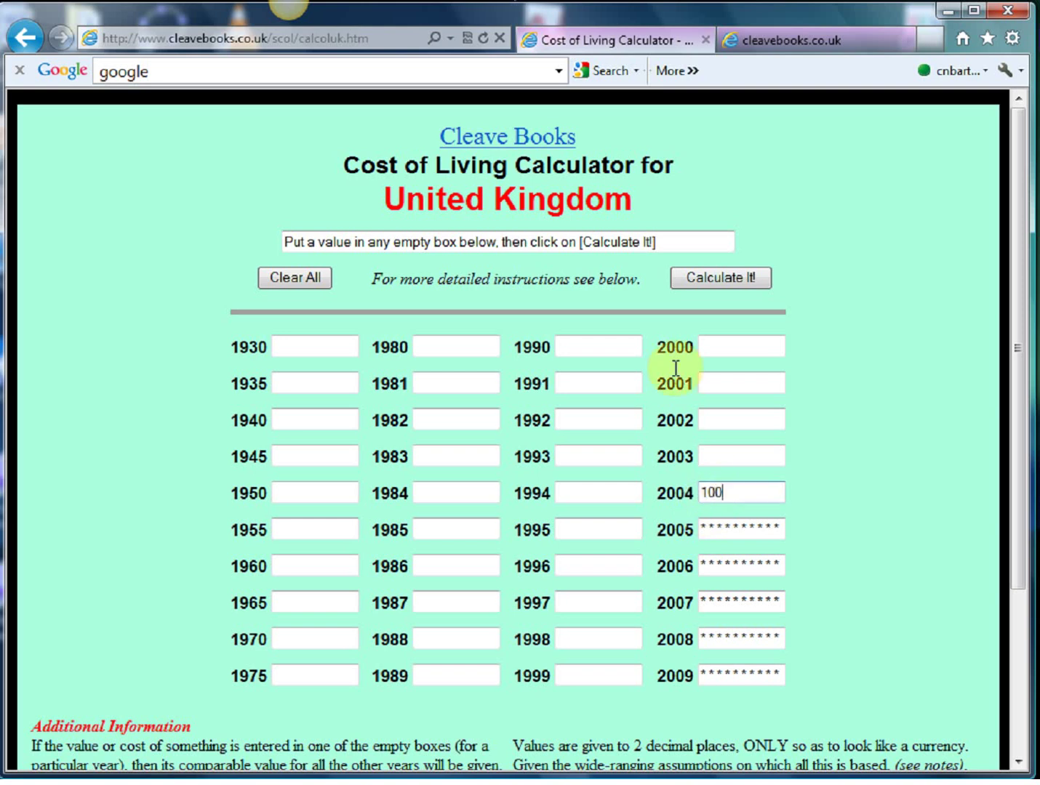
{"action": "left_click", "coordinate": [723, 282]}
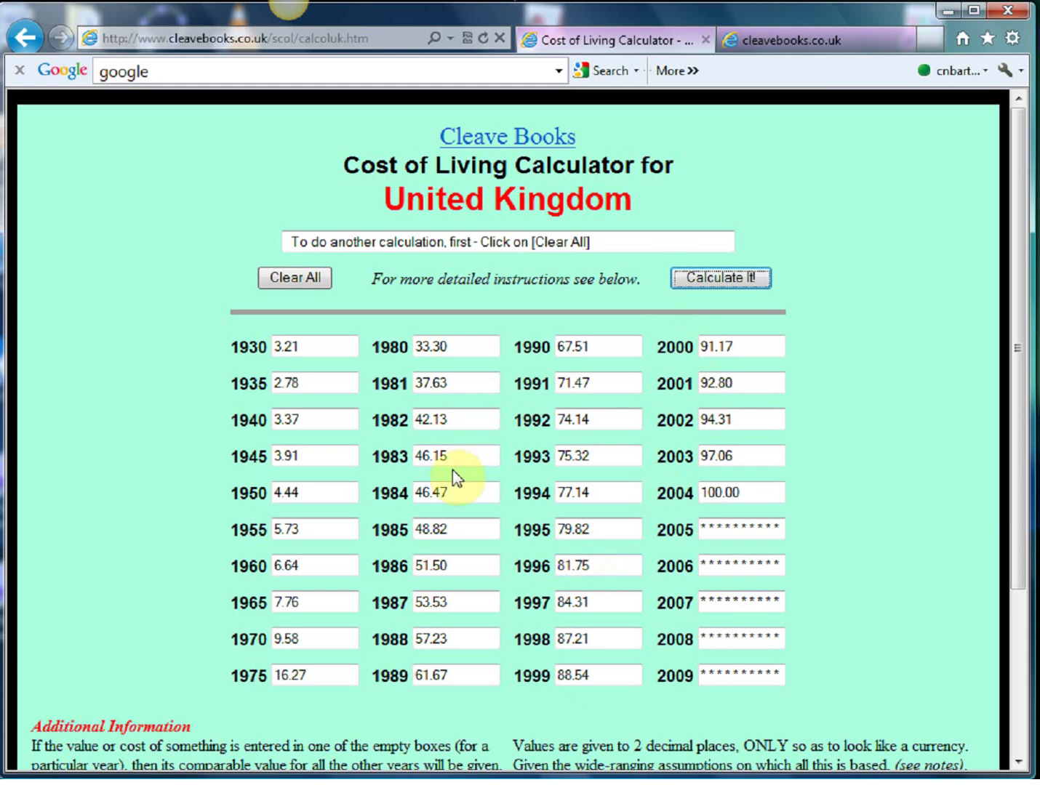
Clear the values and convert 100 in 1945, reaching 2 558.90 by 2004
{"action": "left_click", "coordinate": [295, 278]}
{"action": "left_click", "coordinate": [299, 455]}
{"action": "type", "text": "100"}
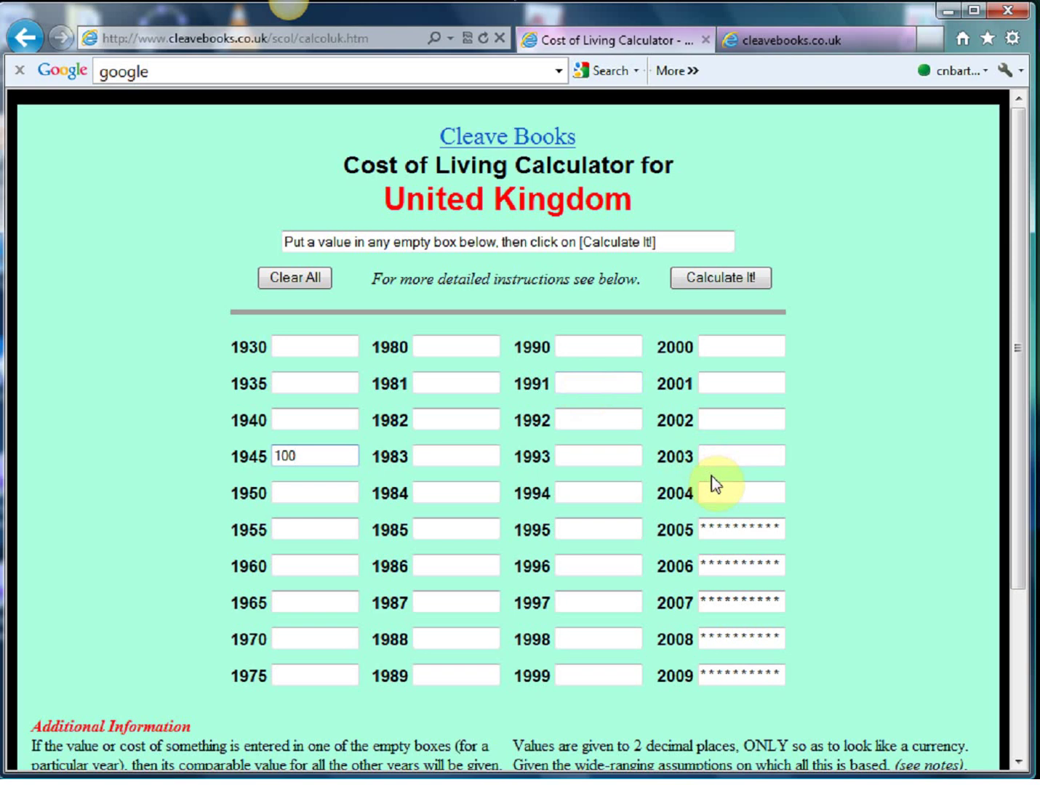
{"action": "left_click", "coordinate": [706, 285]}
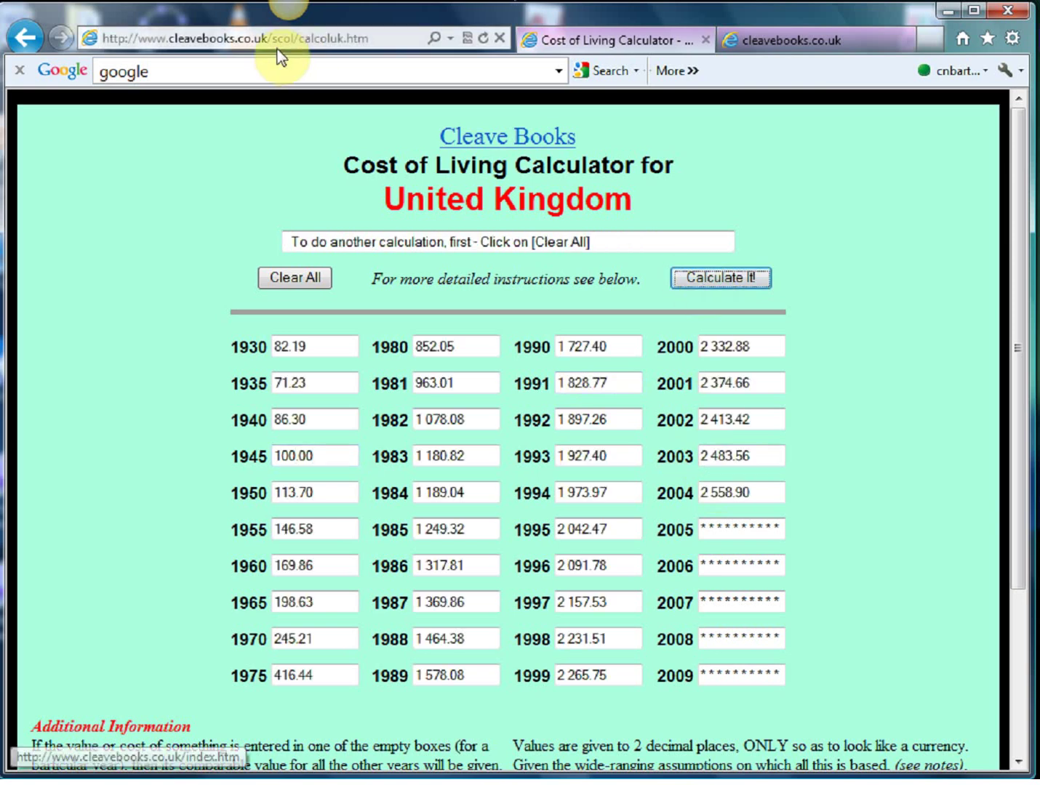
Return to the calculators index and open the Units of Alcohol calculators page
{"action": "left_click", "coordinate": [24, 37]}
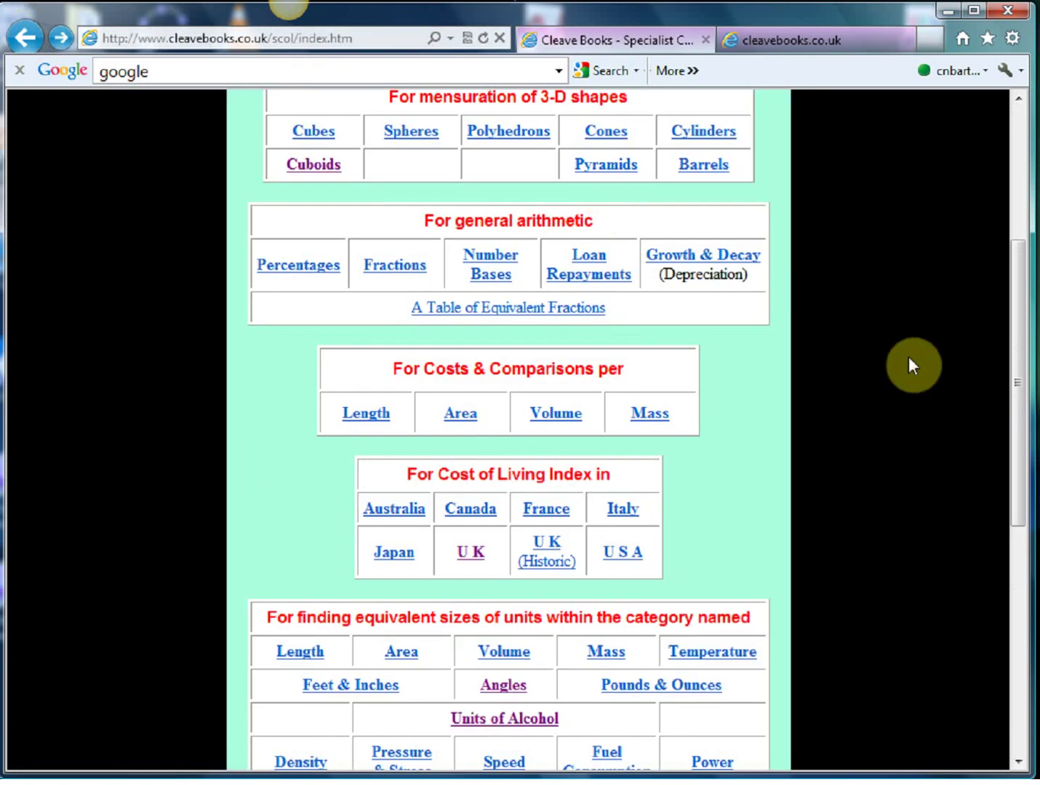
{"action": "left_click_drag", "start_coordinate": [1019, 313], "coordinate": [1028, 475]}
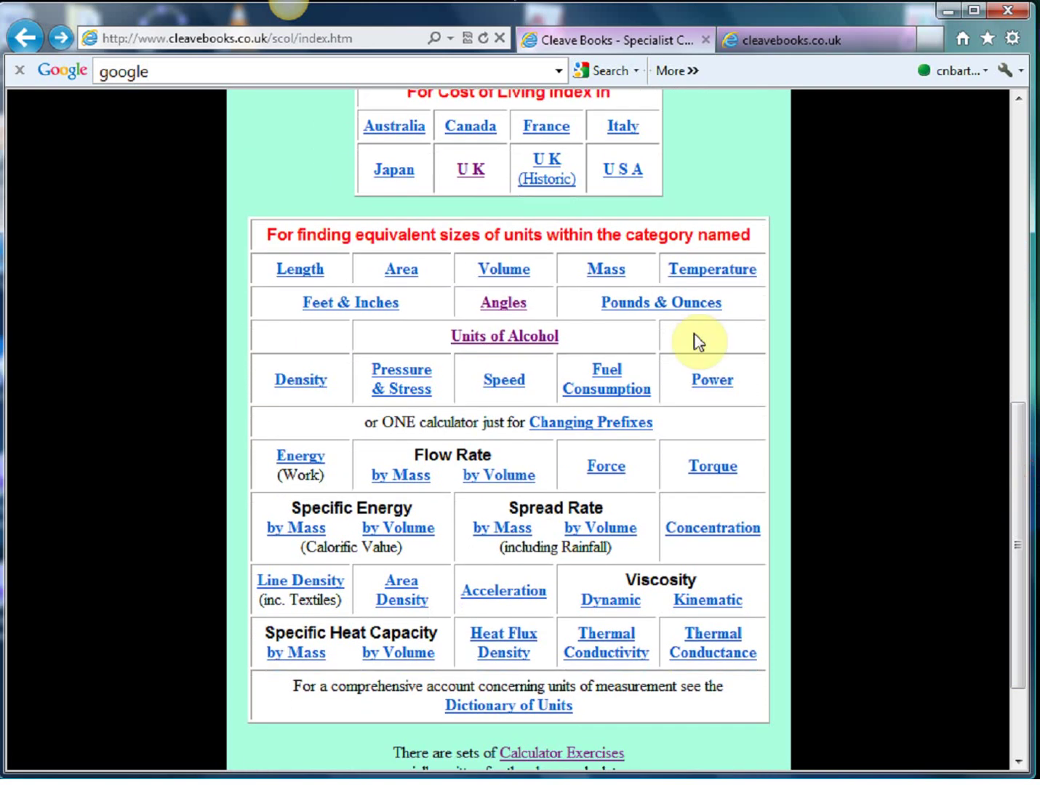
{"action": "left_click", "coordinate": [550, 338]}
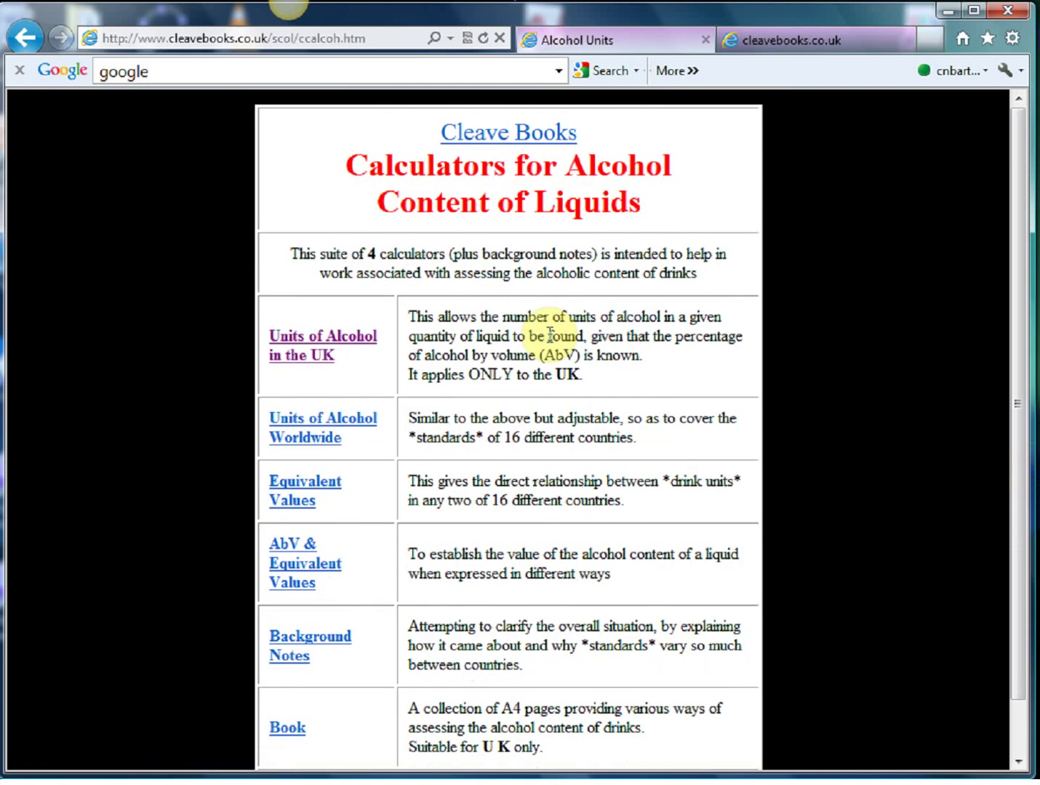
Work out UK alcohol units for 568 mL at 4% AbV (2.27 units), then go back
{"action": "left_click", "coordinate": [304, 356]}
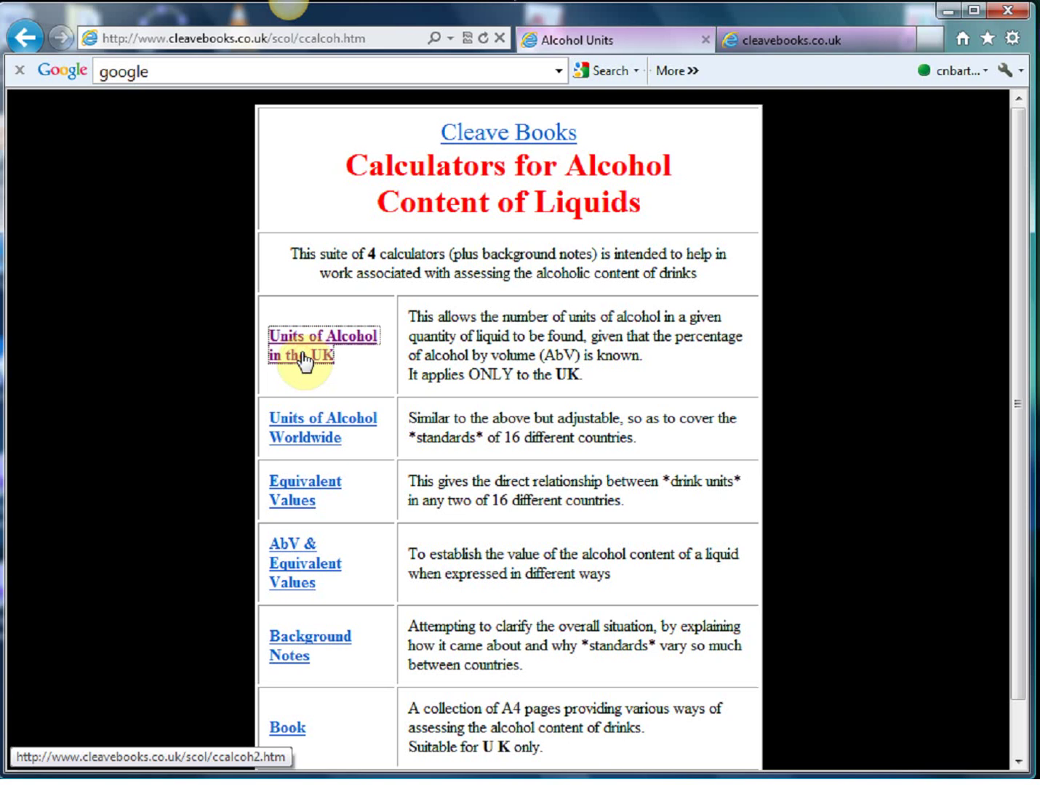
{"action": "left_click", "coordinate": [473, 321]}
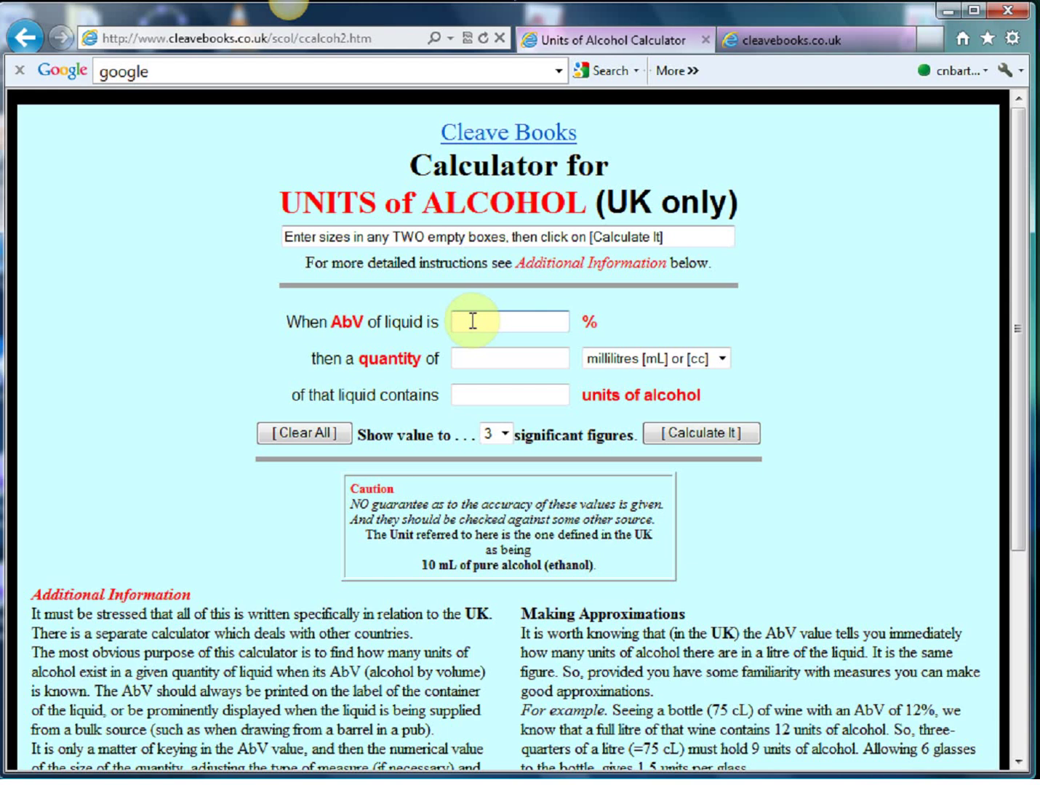
{"action": "left_click", "coordinate": [480, 357]}
{"action": "type", "text": "568"}
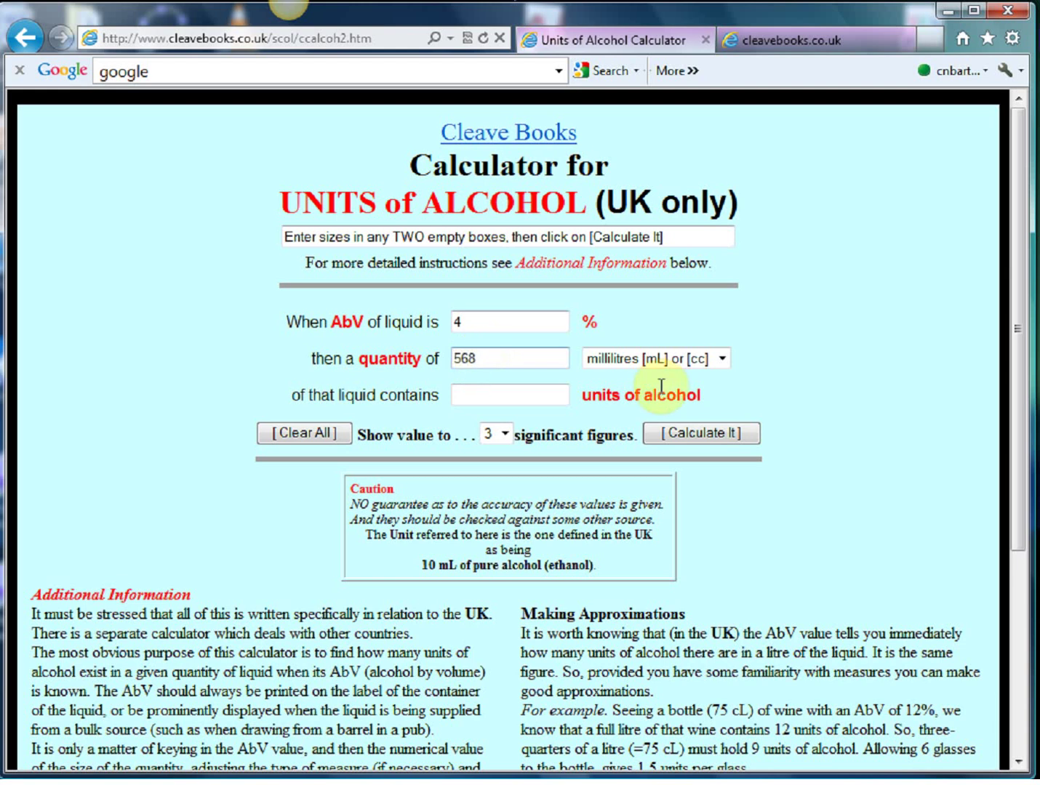
{"action": "left_click", "coordinate": [692, 440]}
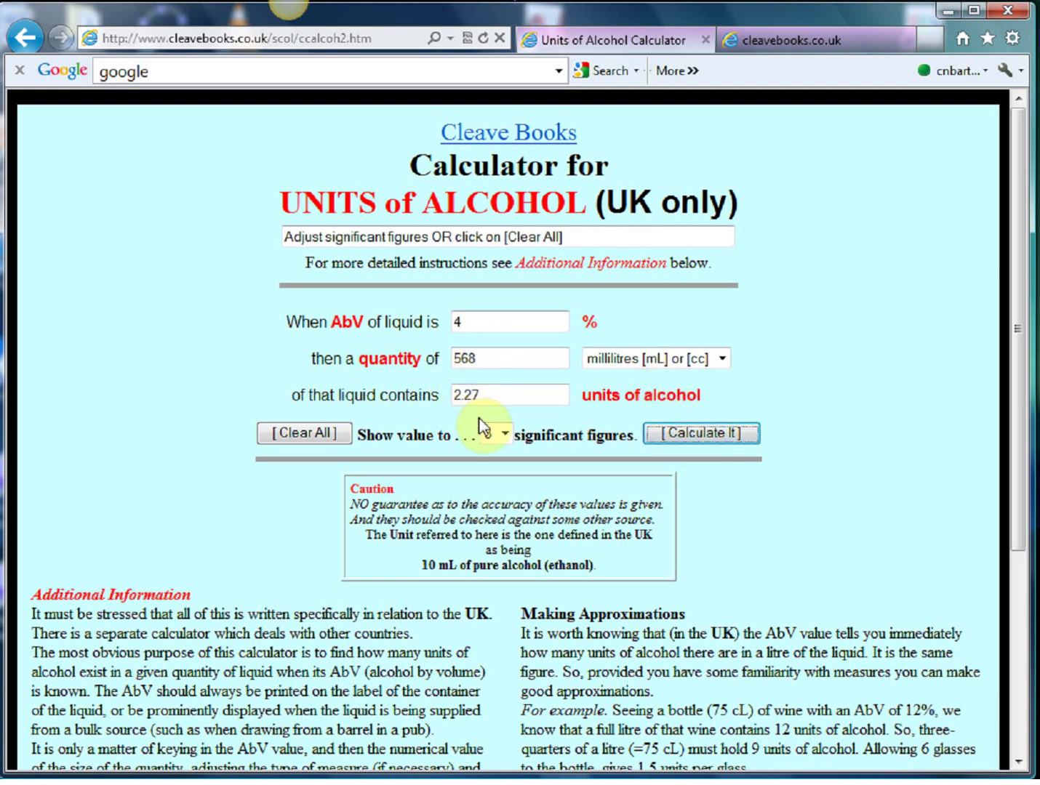
{"action": "left_click", "coordinate": [19, 40]}
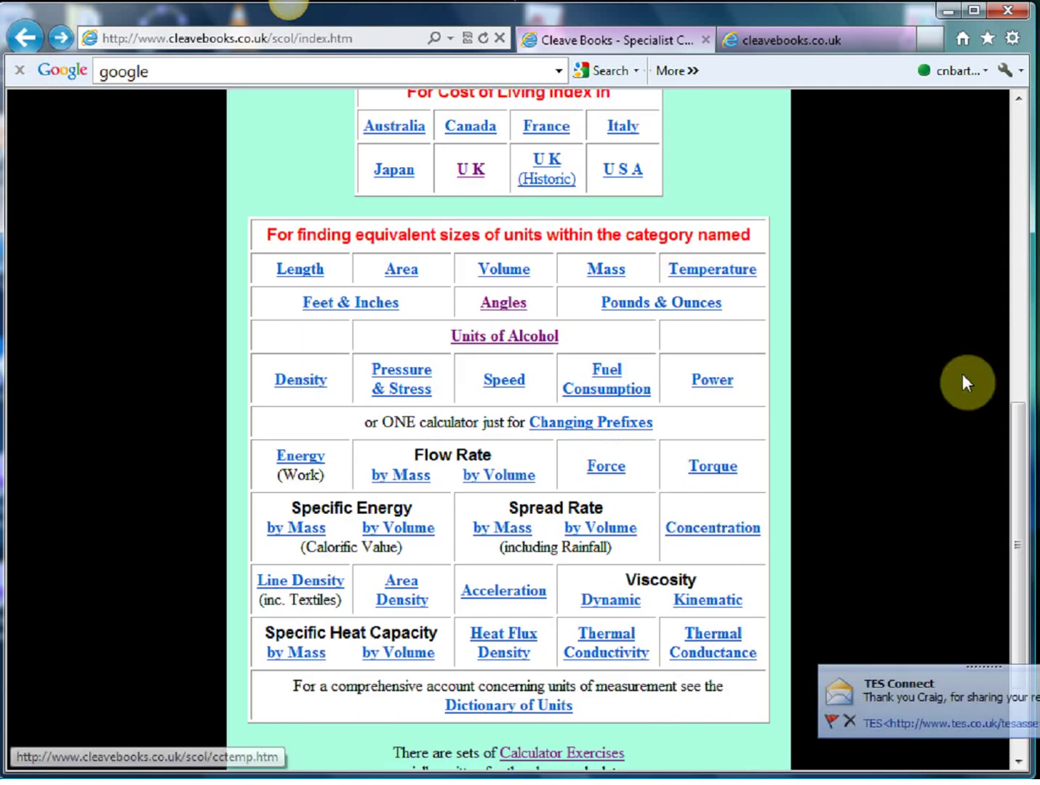
Calculate repayments for a 200 loan at 5% over 20 periods: instalments 16.05, total 320.97
{"action": "left_click_drag", "start_coordinate": [1014, 434], "coordinate": [980, 261]}
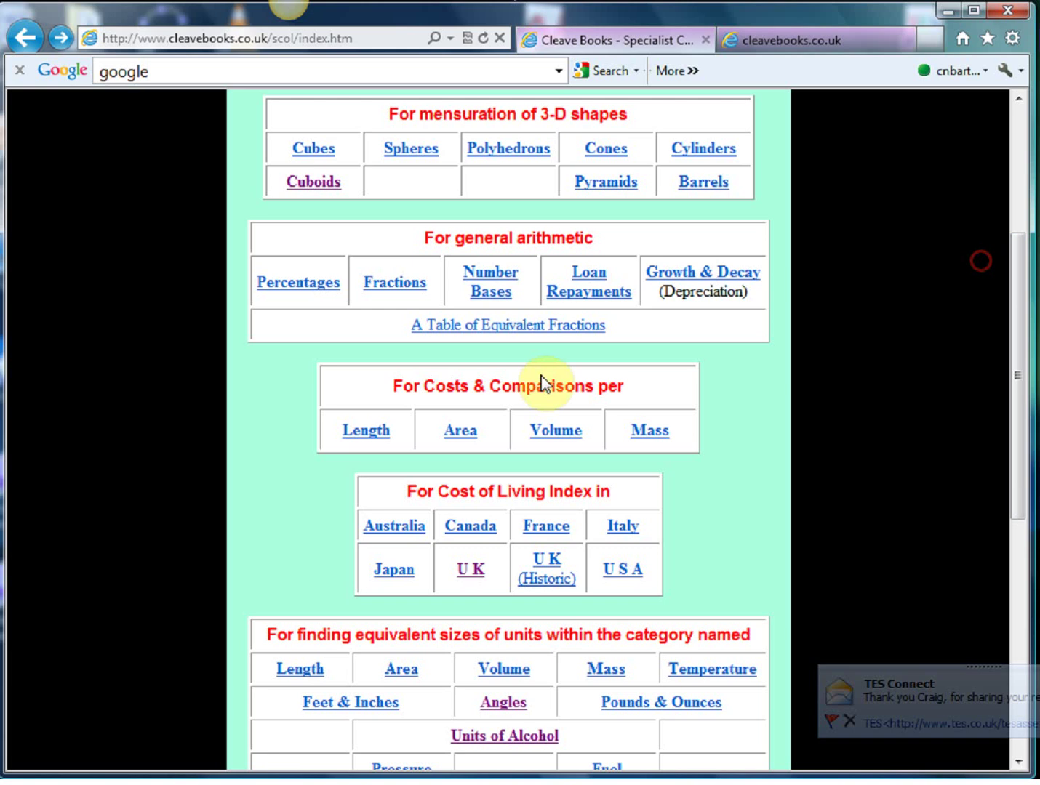
{"action": "left_click", "coordinate": [588, 292]}
{"action": "left_click", "coordinate": [457, 270]}
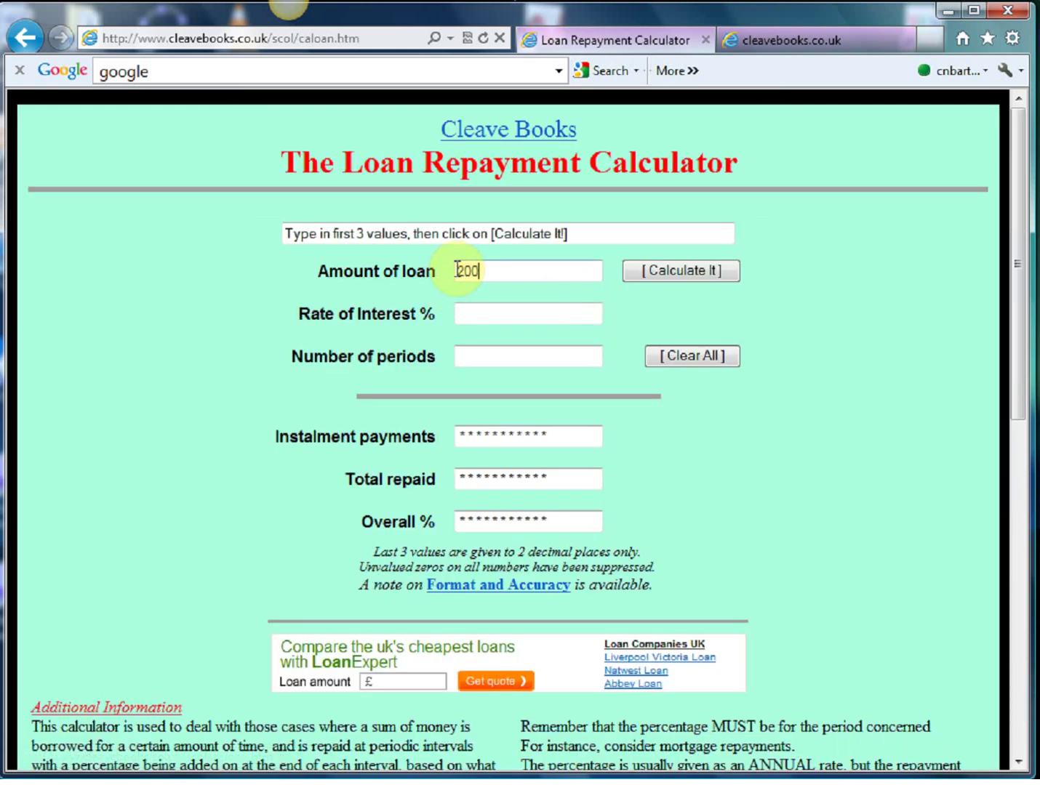
{"action": "left_click", "coordinate": [472, 311]}
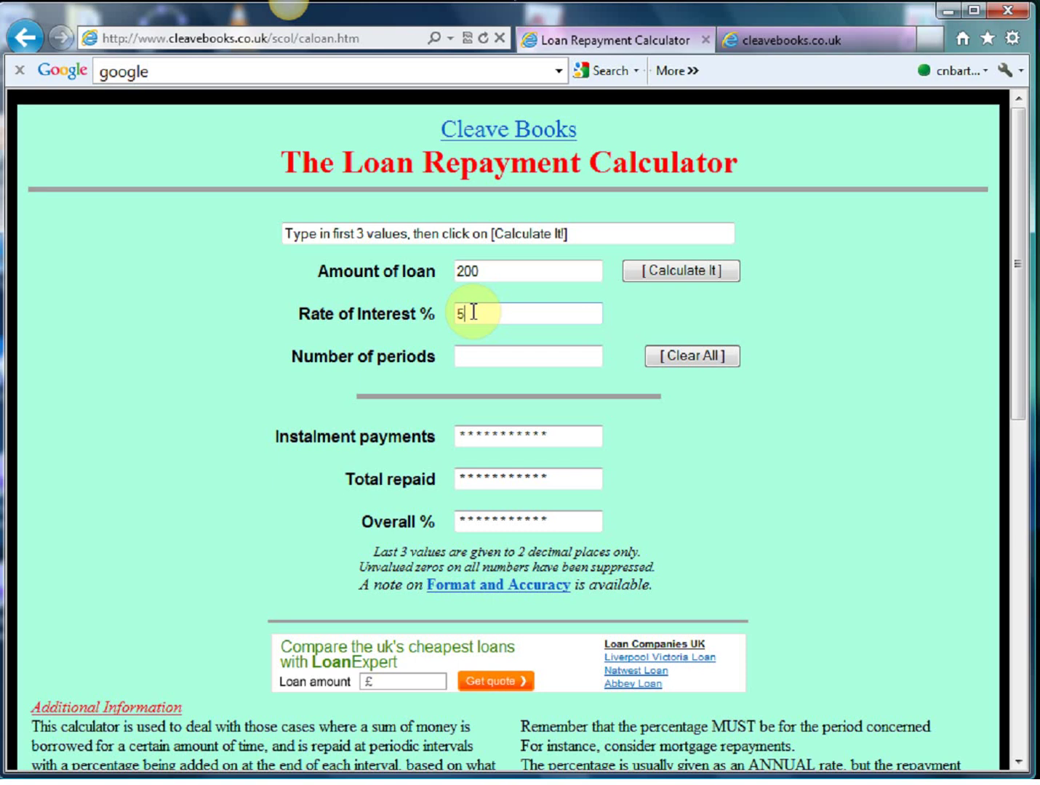
{"action": "left_click", "coordinate": [481, 358]}
{"action": "type", "text": "20"}
{"action": "left_click", "coordinate": [662, 275]}
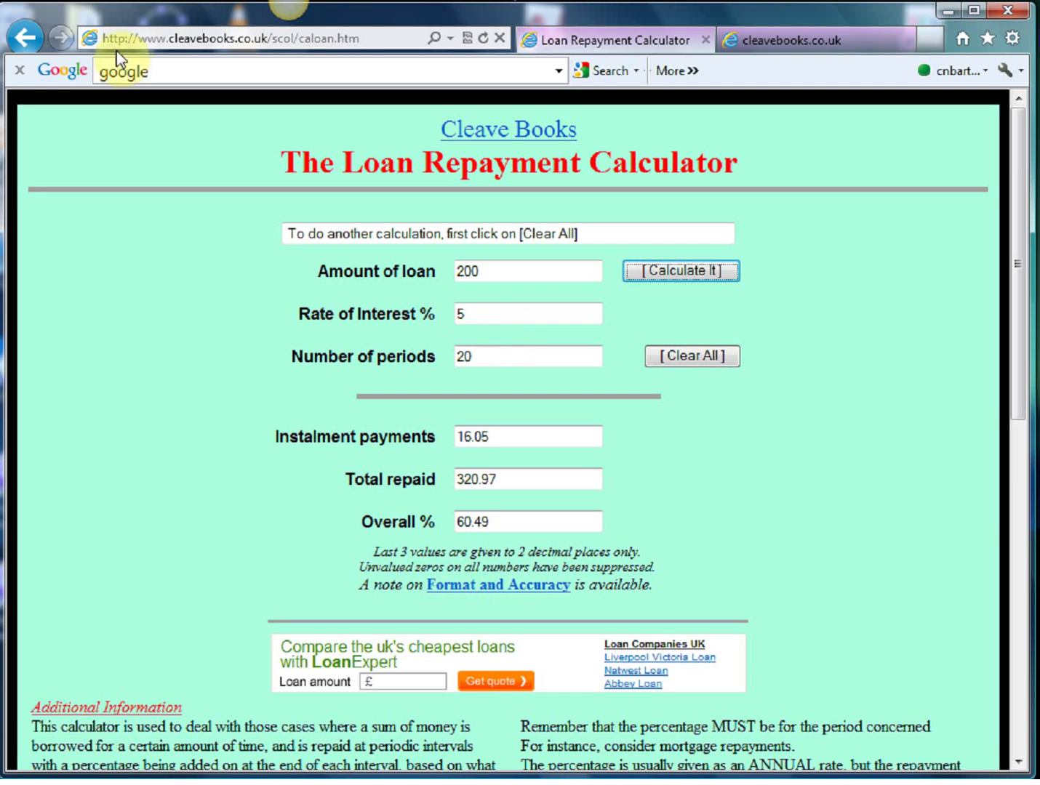
{"action": "left_click", "coordinate": [28, 38]}
Open the Calculator Exercises PDF, browse its pages, and return to the calculators index tab
{"action": "left_click", "coordinate": [28, 38]}
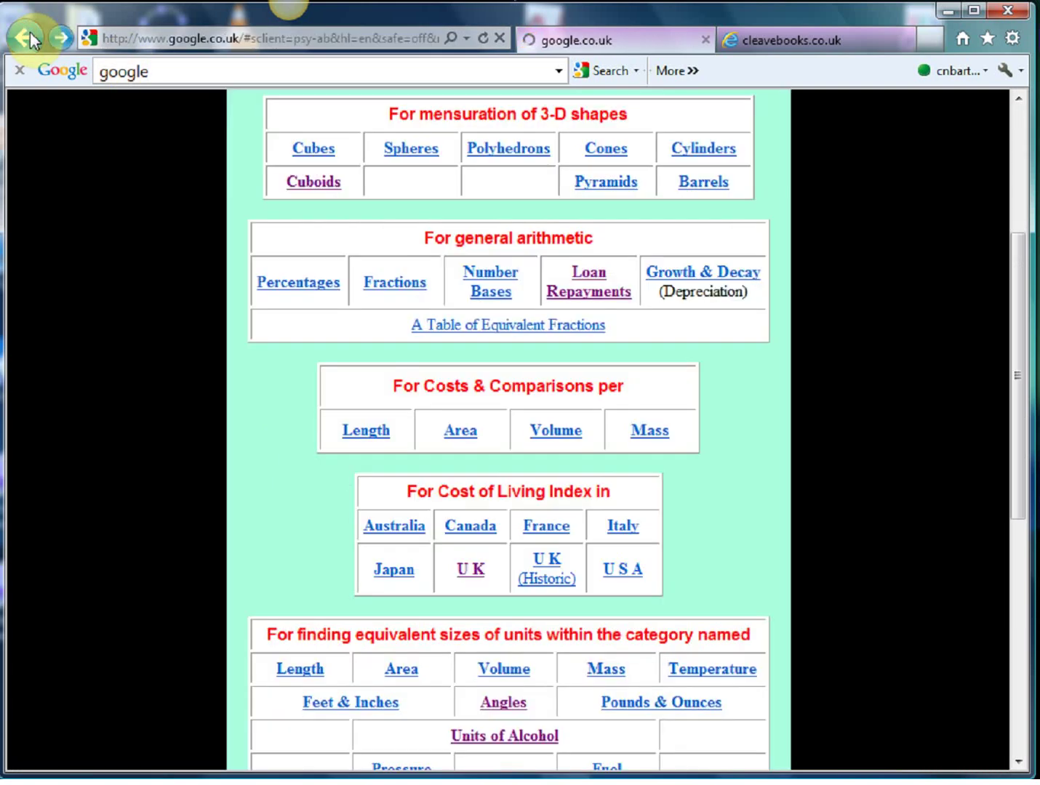
{"action": "left_click", "coordinate": [64, 41]}
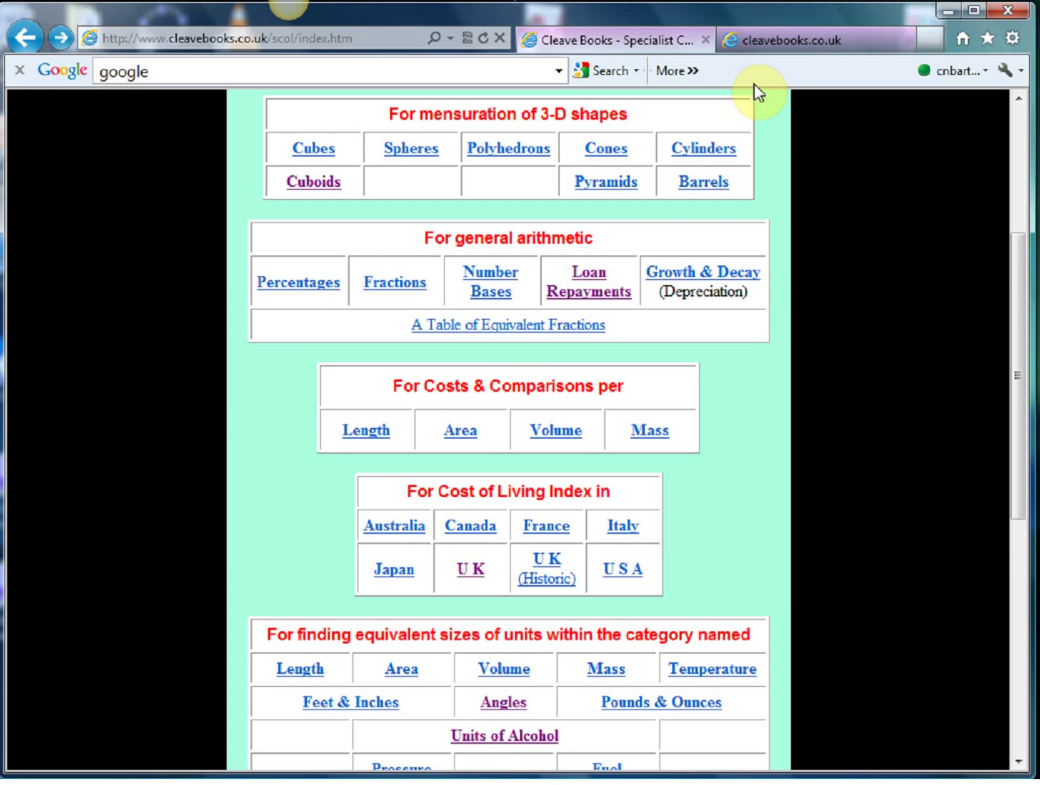
{"action": "left_click_drag", "start_coordinate": [1018, 336], "coordinate": [1024, 628]}
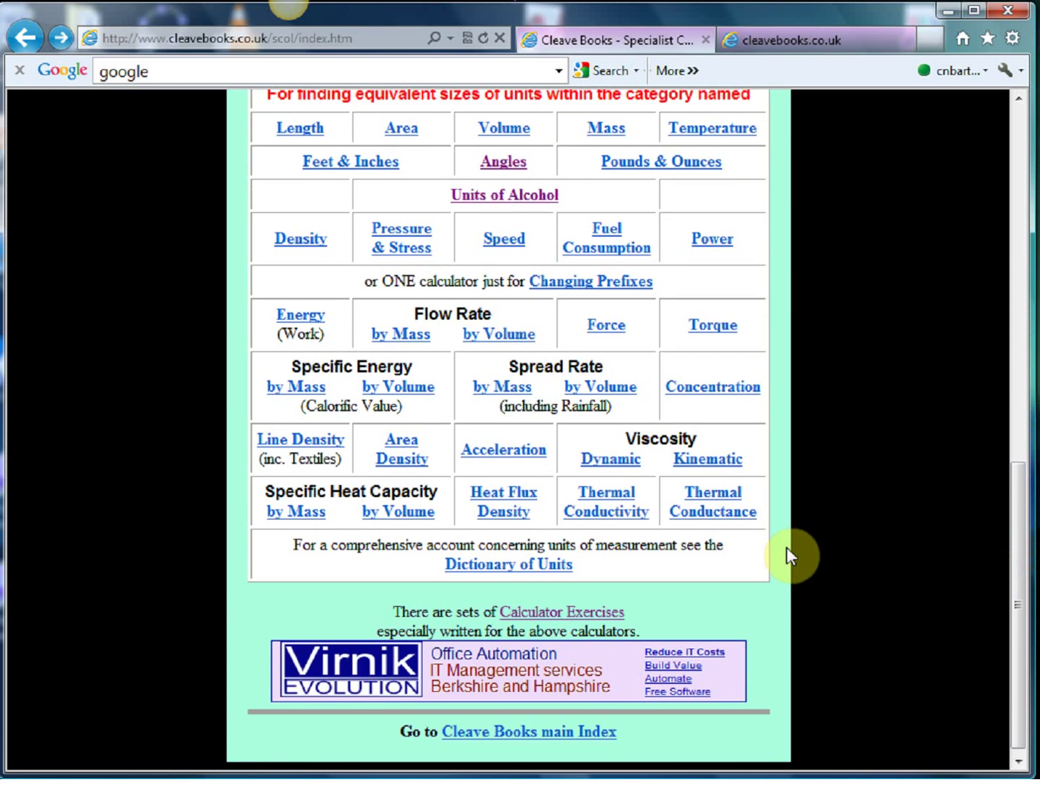
{"action": "left_click", "coordinate": [605, 614]}
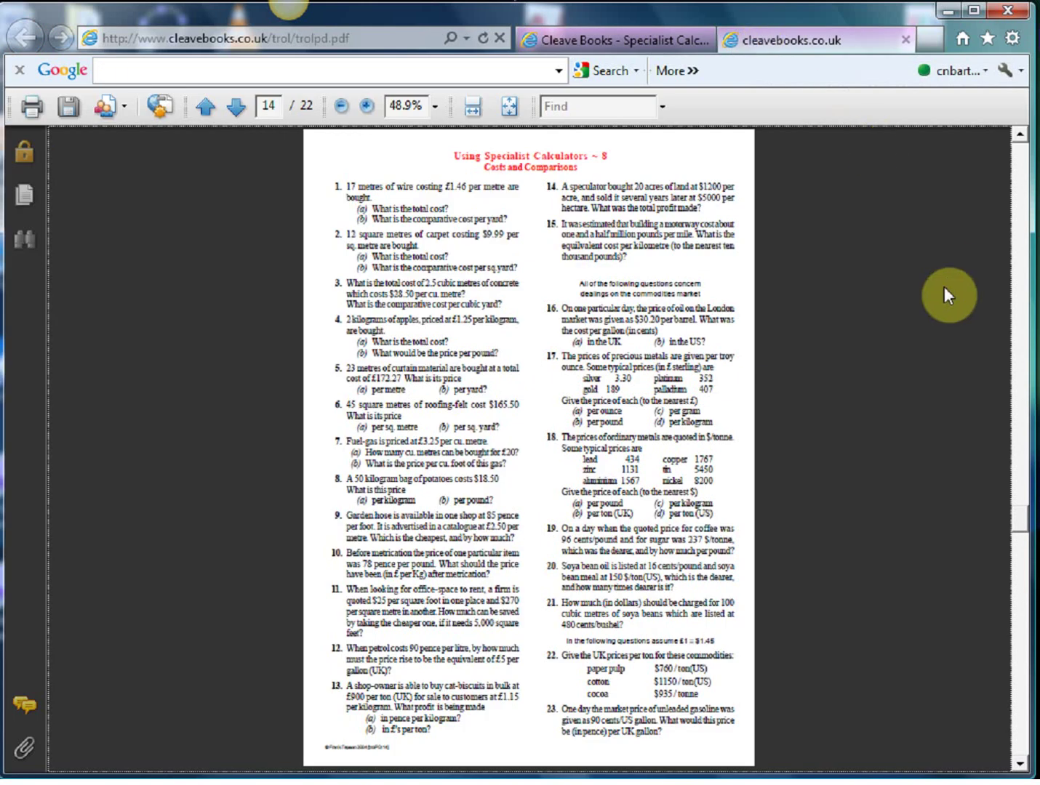
{"action": "left_click_drag", "start_coordinate": [1017, 515], "coordinate": [1015, 462]}
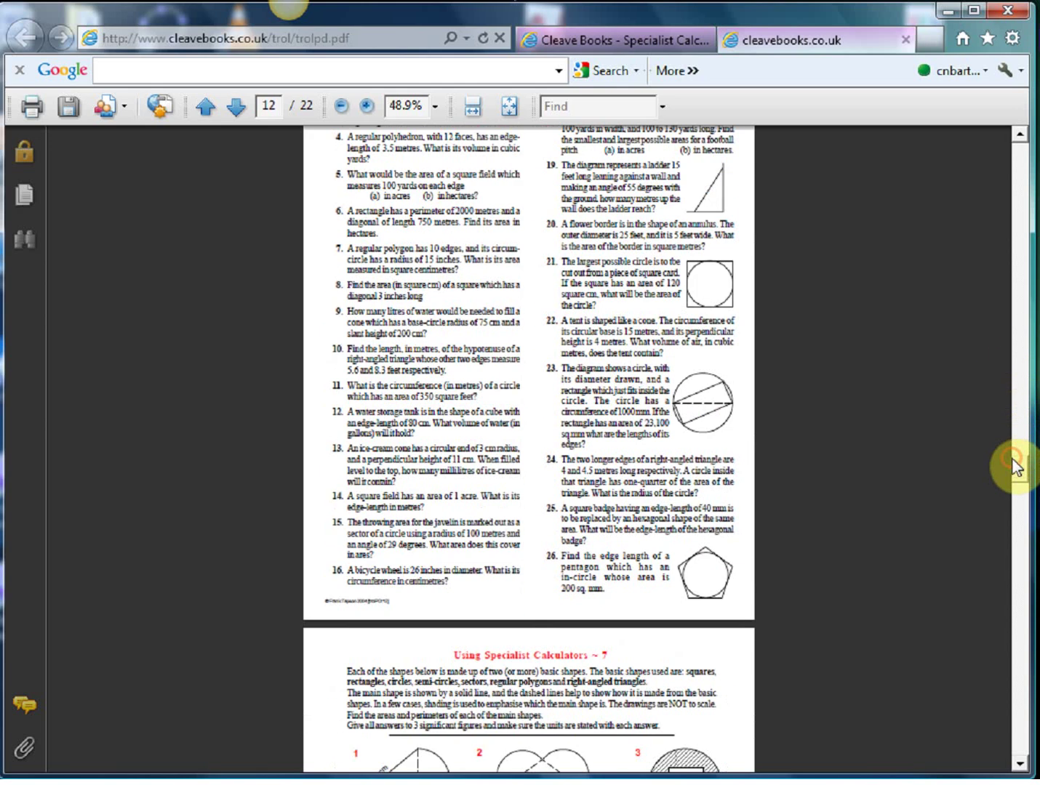
{"action": "scroll", "coordinate": [538, 10], "scroll_direction": "down", "scroll_amount": 2}
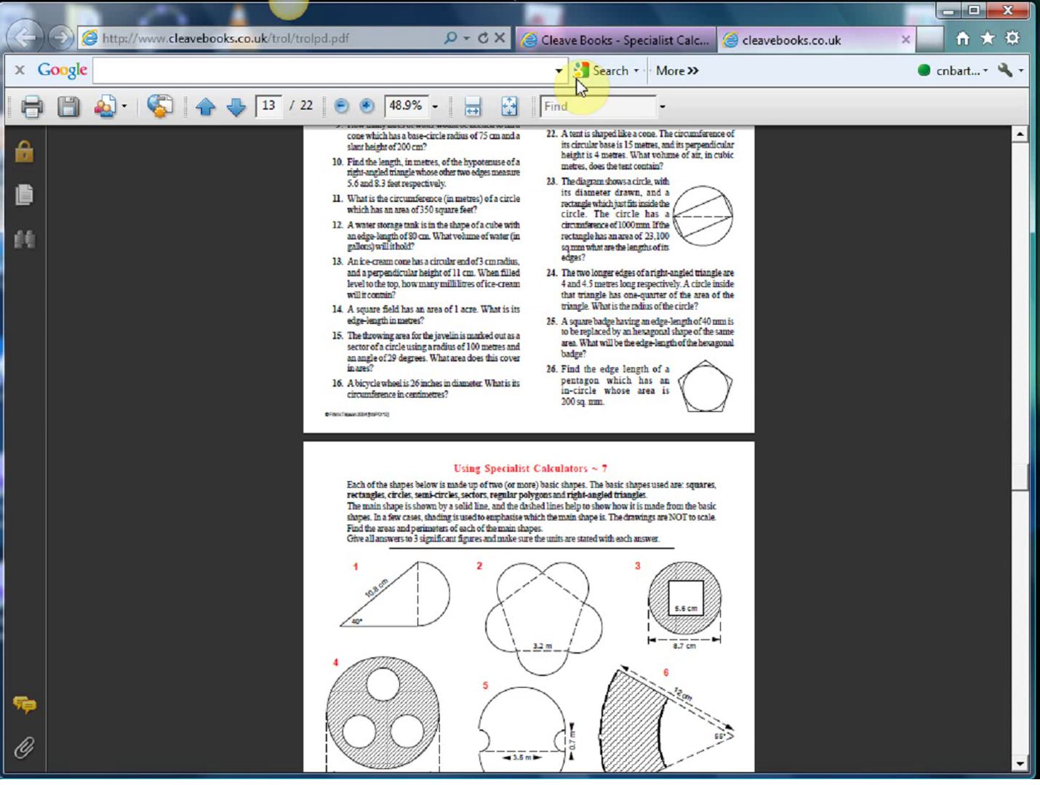
{"action": "left_click", "coordinate": [575, 42]}
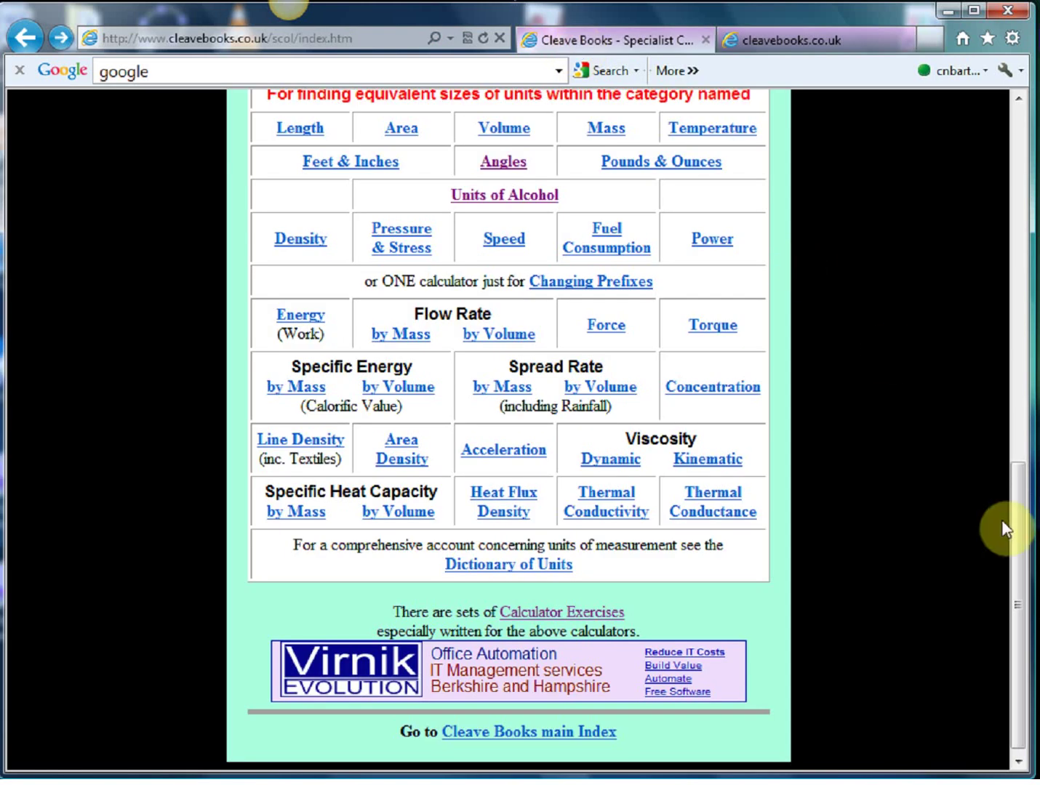
In the UK Cost of Living Calculator, enter 50 for 2002 and calculate values for all years
{"action": "left_click_drag", "start_coordinate": [1013, 539], "coordinate": [962, 273]}
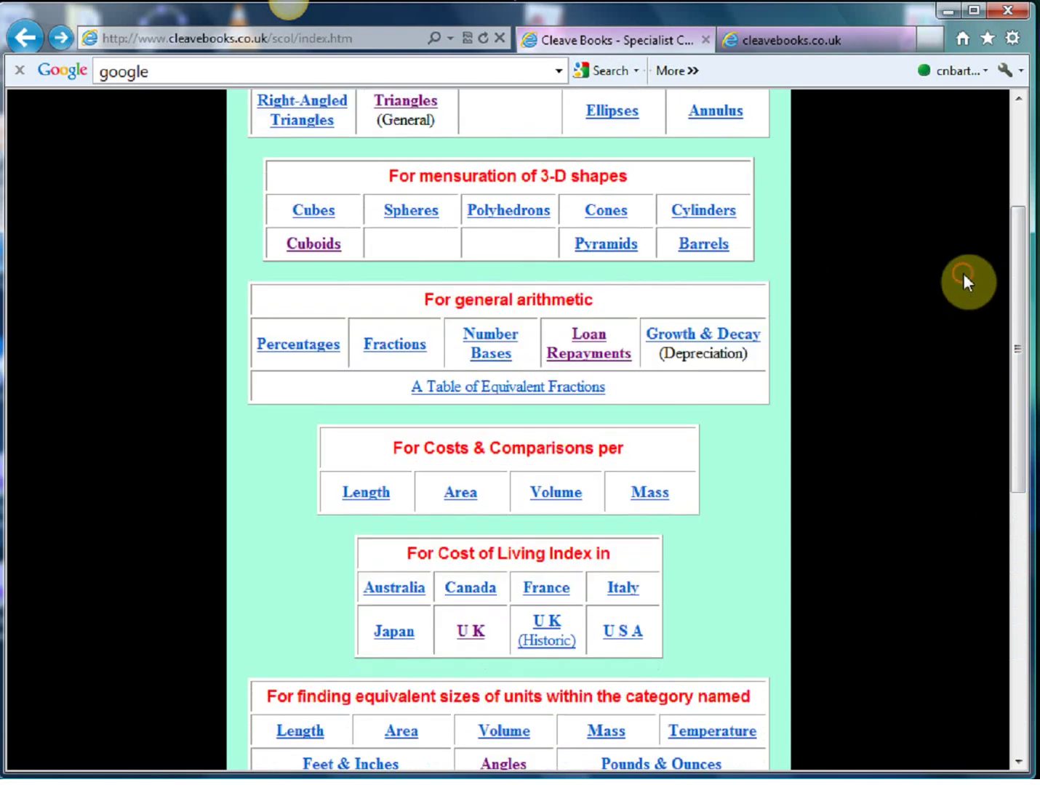
{"action": "left_click", "coordinate": [476, 639]}
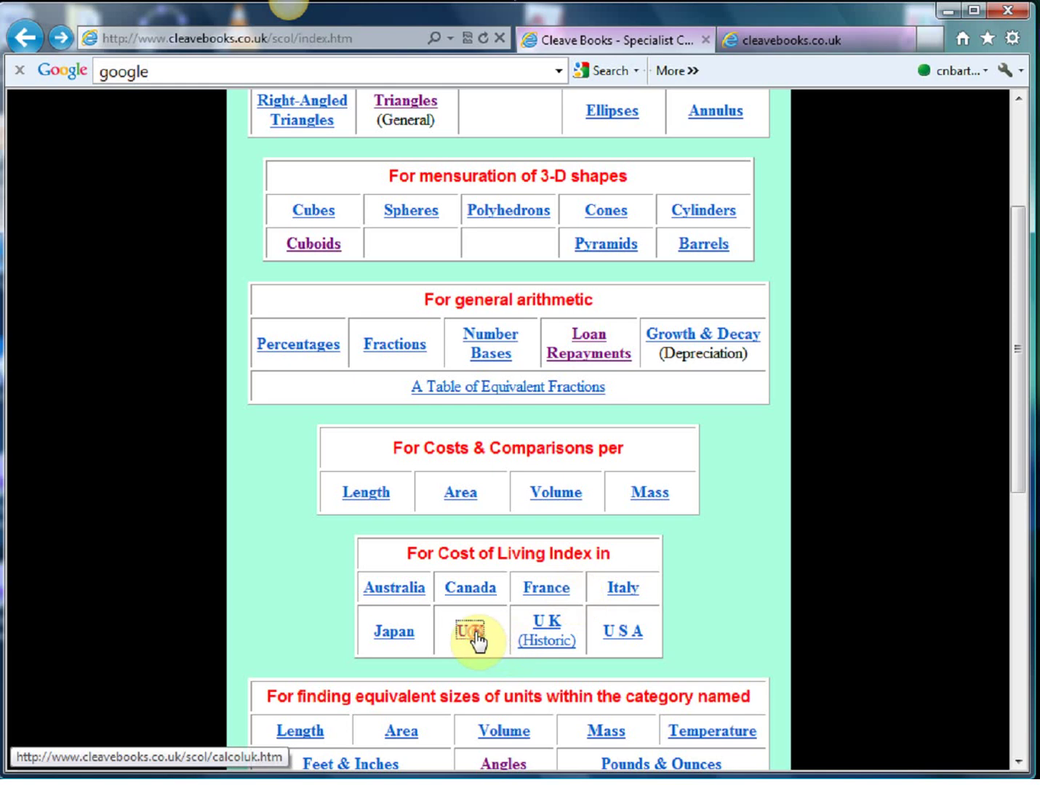
{"action": "left_click", "coordinate": [731, 415]}
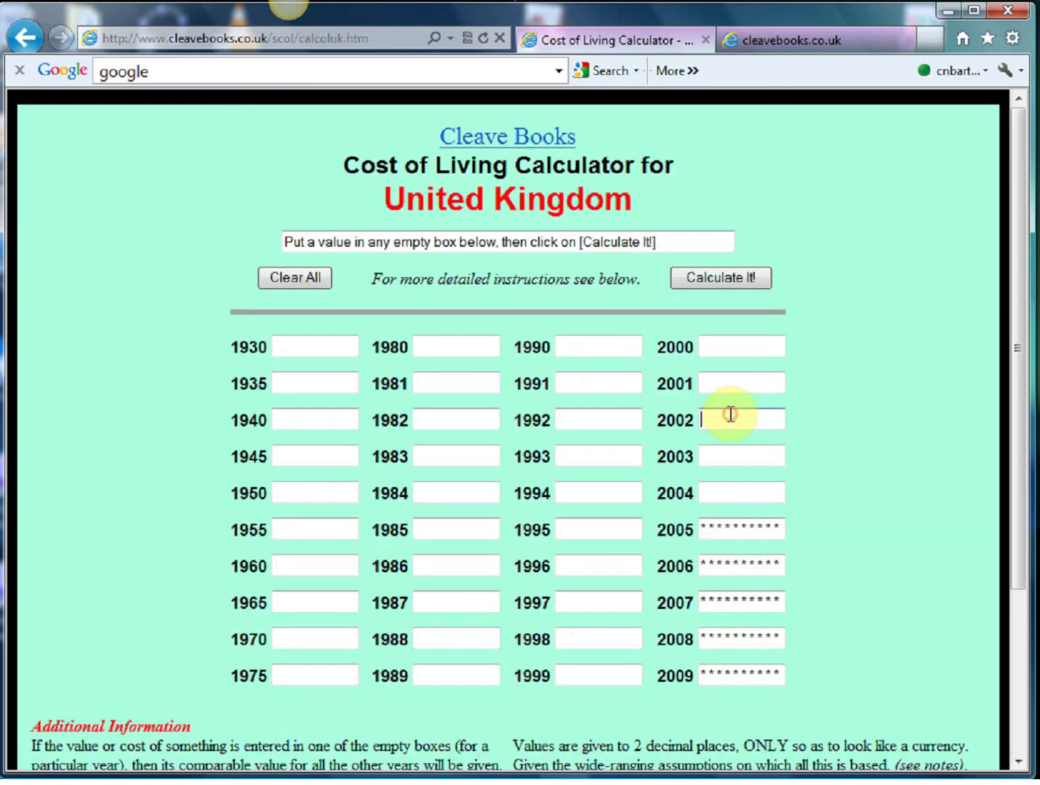
{"action": "type", "text": "50"}
{"action": "left_click", "coordinate": [737, 282]}
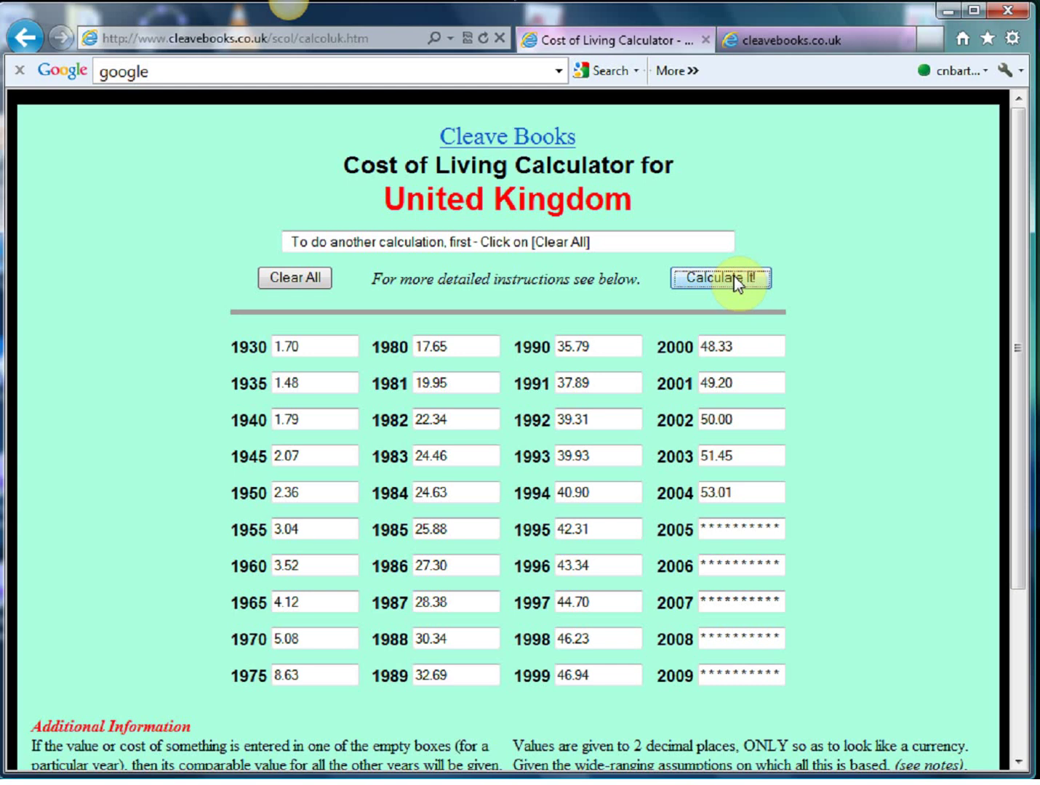